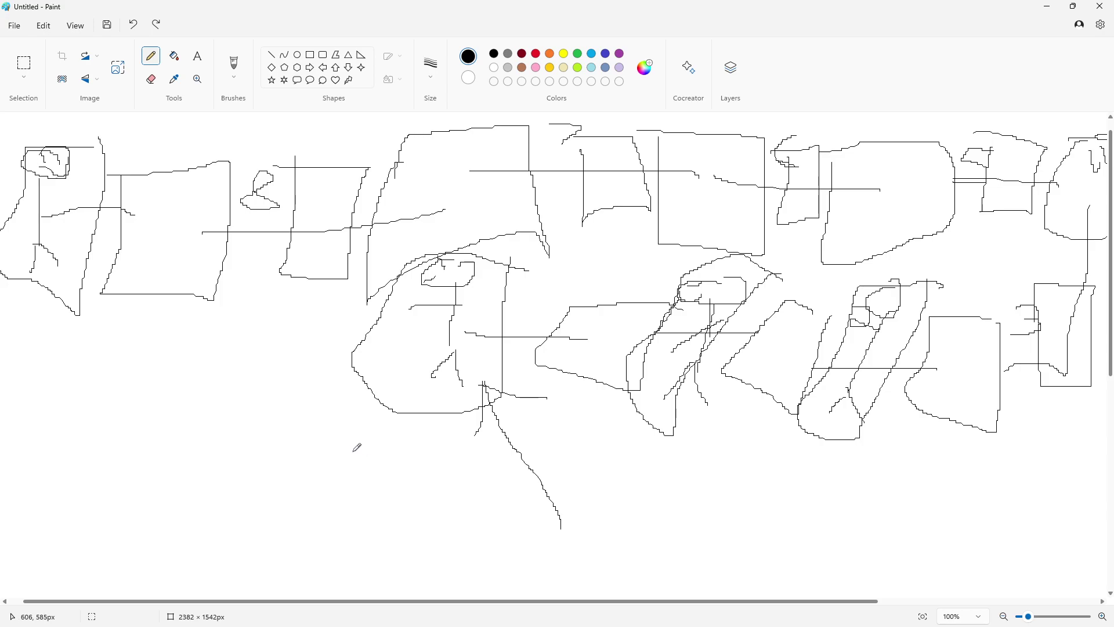
Switch to the browser to view the Bombsquad College playlist on YouTube, and return to the Paint drawing.
{"action": "left_click", "coordinate": [1048, 6]}
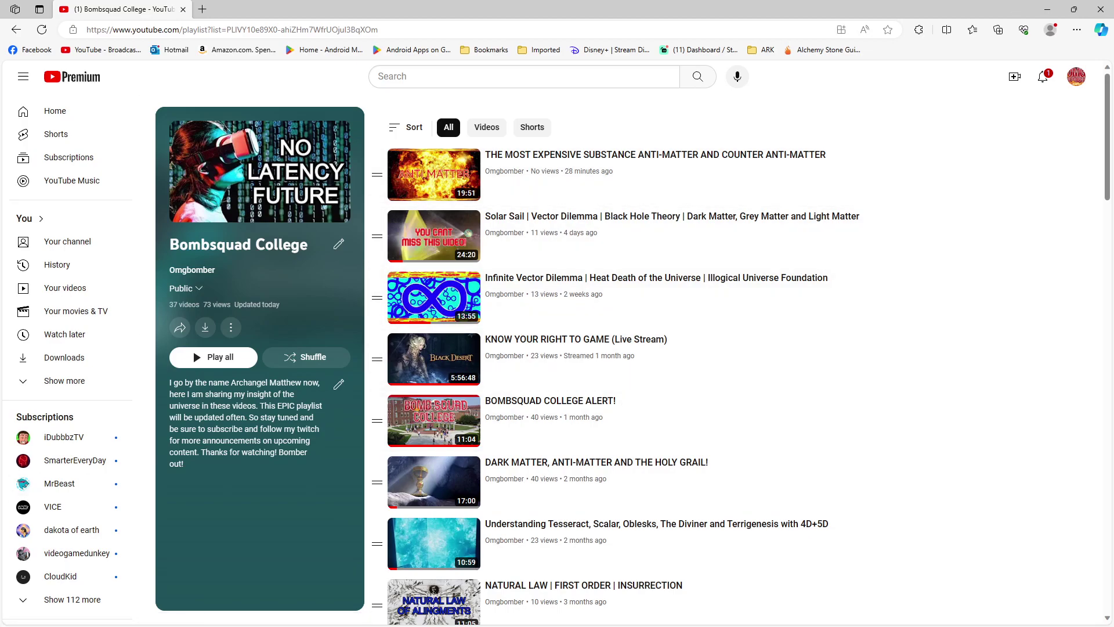
{"action": "key", "text": "alt+Tab"}
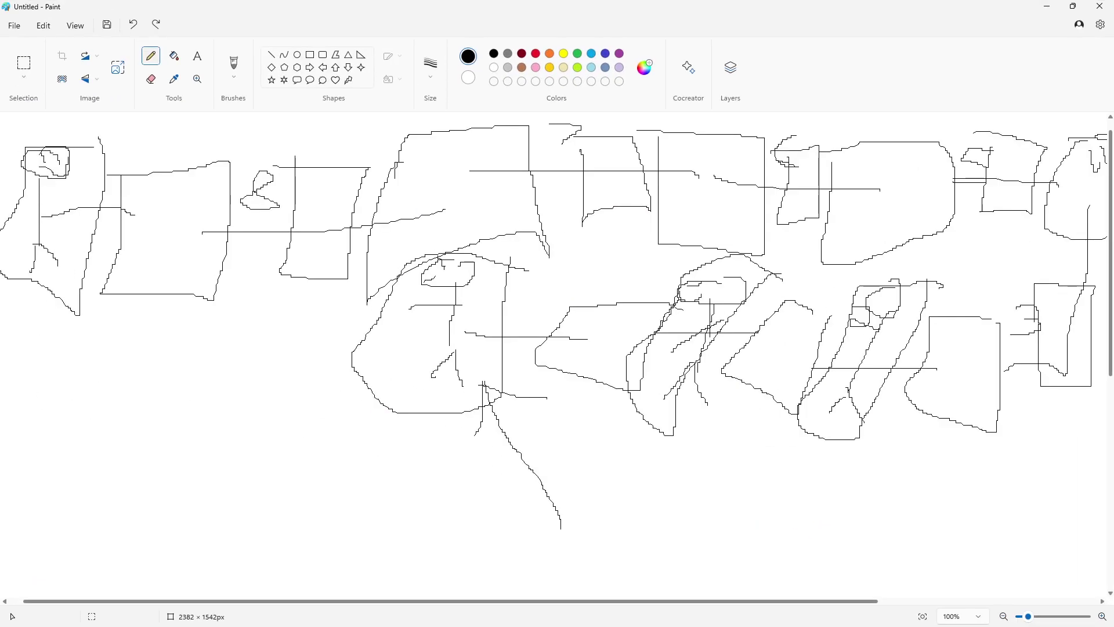
{"action": "key", "text": "alt+Tab"}
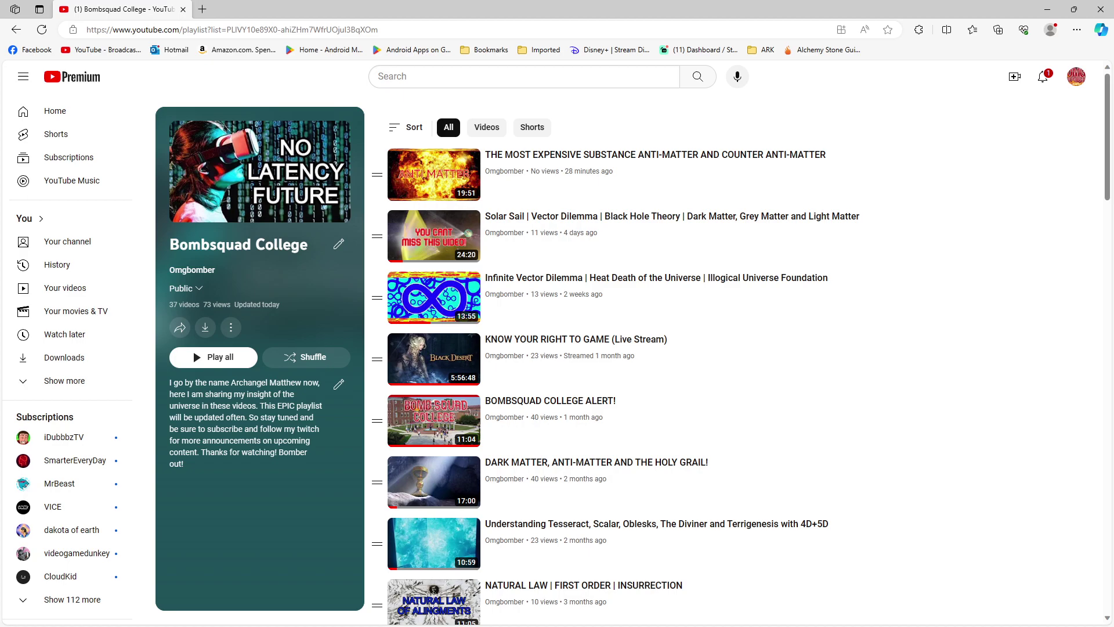
{"action": "key", "text": "alt+Tab"}
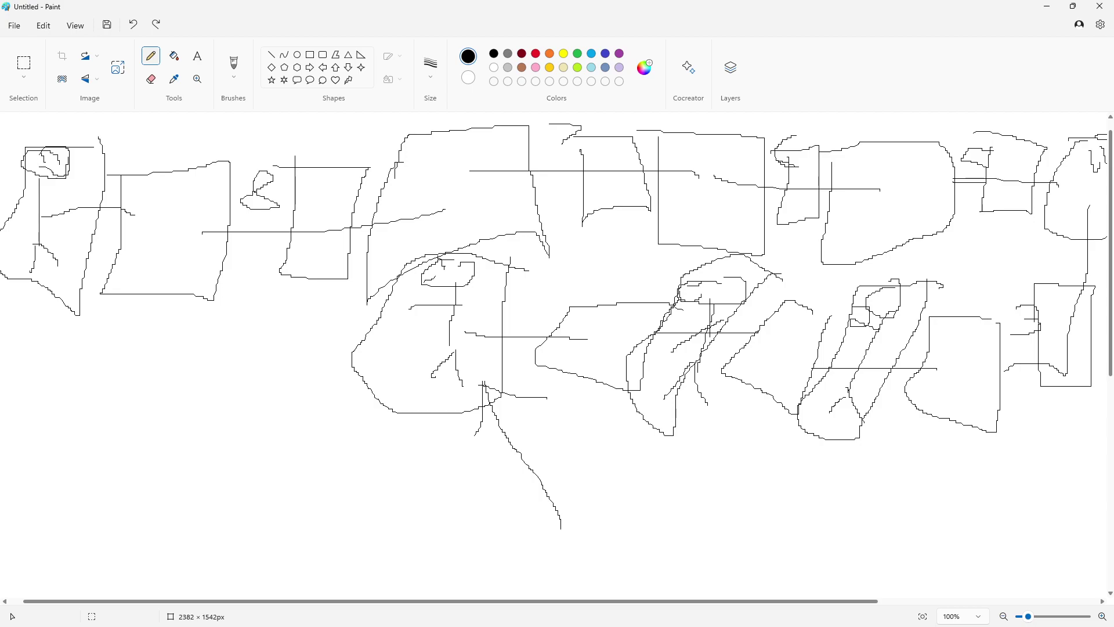
{"action": "key", "text": "alt+Tab"}
Sketch a small flattened oval with a line trailing off it at the end of the long diagonal line.
{"action": "mouse_move", "coordinate": [615, 507]}
{"action": "left_mouse_down"}
{"action": "mouse_move", "coordinate": [679, 535]}
{"action": "mouse_move", "coordinate": [614, 530]}
{"action": "mouse_move", "coordinate": [583, 496]}
{"action": "mouse_move", "coordinate": [598, 522]}
{"action": "mouse_move", "coordinate": [713, 502]}
{"action": "left_mouse_up"}
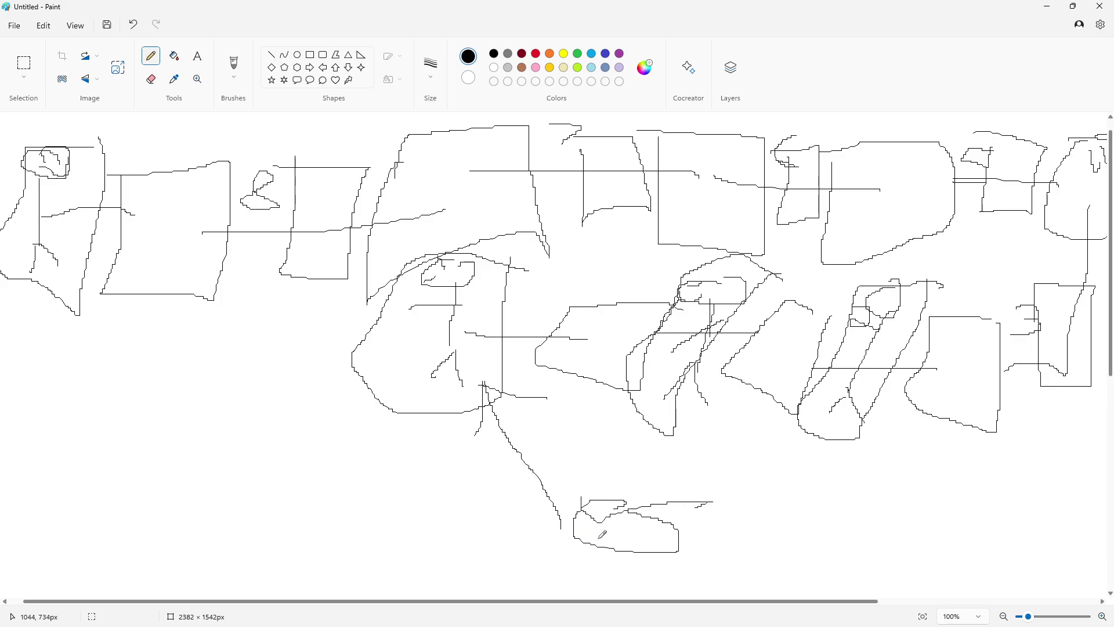
{"action": "mouse_move", "coordinate": [582, 537]}
{"action": "left_mouse_down"}
{"action": "mouse_move", "coordinate": [629, 555]}
{"action": "mouse_move", "coordinate": [622, 524]}
{"action": "mouse_move", "coordinate": [633, 524]}
{"action": "mouse_move", "coordinate": [621, 526]}
{"action": "mouse_move", "coordinate": [644, 527]}
{"action": "mouse_move", "coordinate": [555, 462]}
{"action": "left_mouse_up"}
{"action": "key", "text": "ctrl+z"}
{"action": "left_click_drag", "start_coordinate": [520, 430], "coordinate": [584, 508]}
{"action": "key", "text": "ctrl+z"}
{"action": "left_click_drag", "start_coordinate": [461, 550], "coordinate": [409, 399]}
{"action": "key", "text": "ctrl+z"}
Sketch two small arrow-like figures beside the circled stick figure and a small loop over the diagonal line.
{"action": "mouse_move", "coordinate": [312, 420]}
{"action": "left_mouse_down"}
{"action": "mouse_move", "coordinate": [310, 362]}
{"action": "mouse_move", "coordinate": [322, 340]}
{"action": "mouse_move", "coordinate": [330, 375]}
{"action": "mouse_move", "coordinate": [289, 375]}
{"action": "mouse_move", "coordinate": [334, 373]}
{"action": "left_mouse_up"}
{"action": "mouse_move", "coordinate": [204, 416]}
{"action": "left_mouse_down"}
{"action": "mouse_move", "coordinate": [230, 357]}
{"action": "mouse_move", "coordinate": [218, 350]}
{"action": "mouse_move", "coordinate": [244, 350]}
{"action": "mouse_move", "coordinate": [253, 381]}
{"action": "left_mouse_up"}
{"action": "left_click_drag", "start_coordinate": [171, 368], "coordinate": [245, 372]}
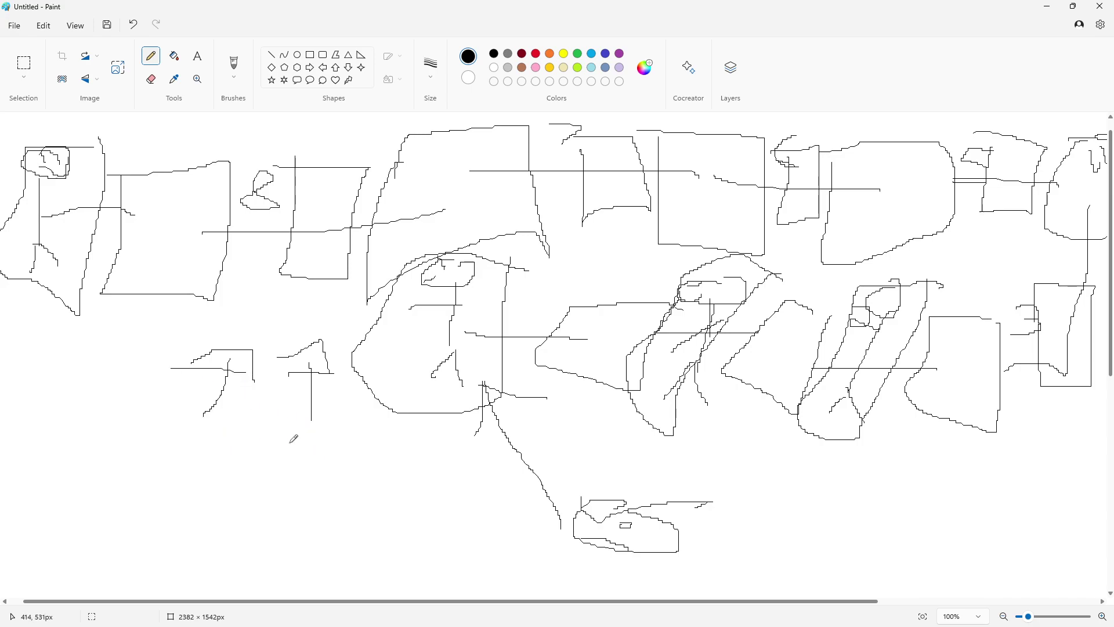
{"action": "mouse_move", "coordinate": [588, 473]}
{"action": "left_mouse_down"}
{"action": "mouse_move", "coordinate": [608, 451]}
{"action": "mouse_move", "coordinate": [535, 483]}
{"action": "left_mouse_up"}
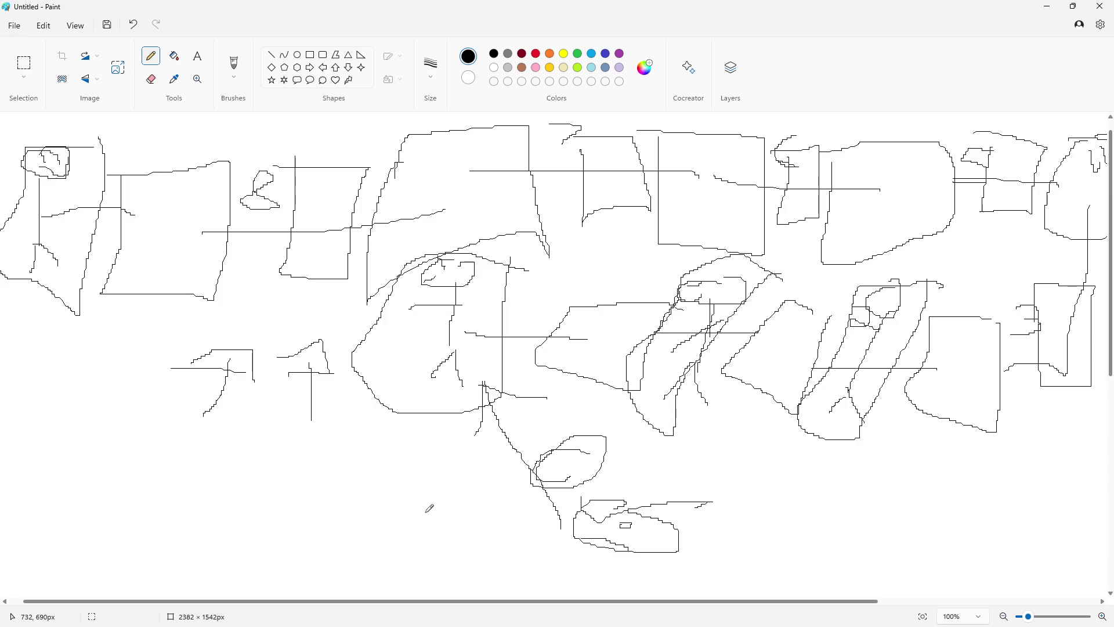
{"action": "mouse_move", "coordinate": [353, 332]}
{"action": "left_mouse_down"}
{"action": "mouse_move", "coordinate": [227, 335]}
{"action": "mouse_move", "coordinate": [330, 455]}
{"action": "mouse_move", "coordinate": [242, 352]}
{"action": "left_mouse_up"}
{"action": "key", "text": "ctrl+z"}
{"action": "left_click_drag", "start_coordinate": [403, 419], "coordinate": [377, 498]}
{"action": "mouse_move", "coordinate": [362, 414]}
{"action": "left_mouse_down"}
{"action": "mouse_move", "coordinate": [426, 400]}
{"action": "mouse_move", "coordinate": [389, 433]}
{"action": "left_mouse_up"}
{"action": "left_click_drag", "start_coordinate": [474, 478], "coordinate": [534, 407]}
{"action": "left_click_drag", "start_coordinate": [689, 457], "coordinate": [696, 406]}
{"action": "left_click_drag", "start_coordinate": [819, 484], "coordinate": [831, 436]}
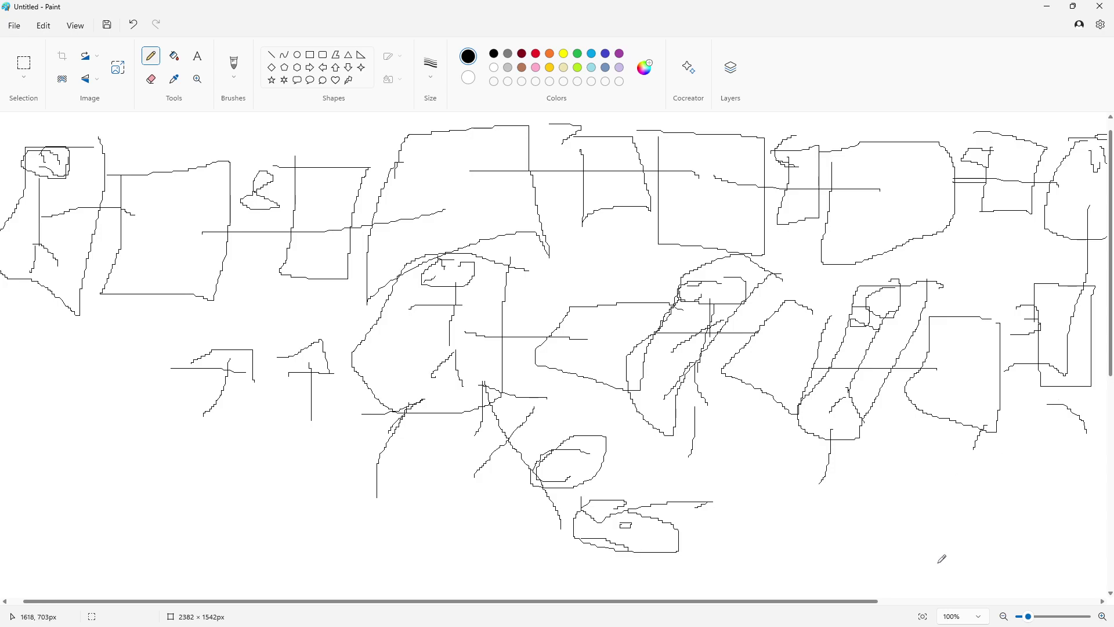
{"action": "key", "text": "ctrl+z"}
{"action": "key", "text": "ctrl+z"}
{"action": "key", "text": "ctrl+z"}
{"action": "key", "text": "ctrl+z"}
{"action": "key", "text": "ctrl+z"}
Sketch large nested curves around the circled stick figure, sweeping down past the small flattened oval.
{"action": "mouse_move", "coordinate": [532, 261]}
{"action": "left_mouse_down"}
{"action": "mouse_move", "coordinate": [308, 427]}
{"action": "mouse_move", "coordinate": [479, 270]}
{"action": "left_mouse_up"}
{"action": "left_click_drag", "start_coordinate": [529, 360], "coordinate": [638, 407]}
{"action": "mouse_move", "coordinate": [672, 448]}
{"action": "left_mouse_down"}
{"action": "mouse_move", "coordinate": [262, 477]}
{"action": "mouse_move", "coordinate": [575, 251]}
{"action": "left_mouse_up"}
Sketch a lower row with an enclosure around the small oval, linking lines, a rectangle and a narrow rounded shape.
{"action": "mouse_move", "coordinate": [733, 460]}
{"action": "left_mouse_down"}
{"action": "mouse_move", "coordinate": [734, 526]}
{"action": "mouse_move", "coordinate": [621, 415]}
{"action": "mouse_move", "coordinate": [772, 449]}
{"action": "left_mouse_up"}
{"action": "mouse_move", "coordinate": [869, 504]}
{"action": "left_mouse_down"}
{"action": "mouse_move", "coordinate": [839, 582]}
{"action": "mouse_move", "coordinate": [928, 472]}
{"action": "mouse_move", "coordinate": [853, 473]}
{"action": "left_mouse_up"}
{"action": "left_click_drag", "start_coordinate": [749, 516], "coordinate": [842, 517]}
{"action": "left_click_drag", "start_coordinate": [996, 517], "coordinate": [1082, 513]}
{"action": "left_click_drag", "start_coordinate": [1073, 468], "coordinate": [1107, 546]}
{"action": "mouse_move", "coordinate": [1107, 468]}
{"action": "left_mouse_down"}
{"action": "mouse_move", "coordinate": [1094, 442]}
{"action": "mouse_move", "coordinate": [1055, 479]}
{"action": "left_mouse_up"}
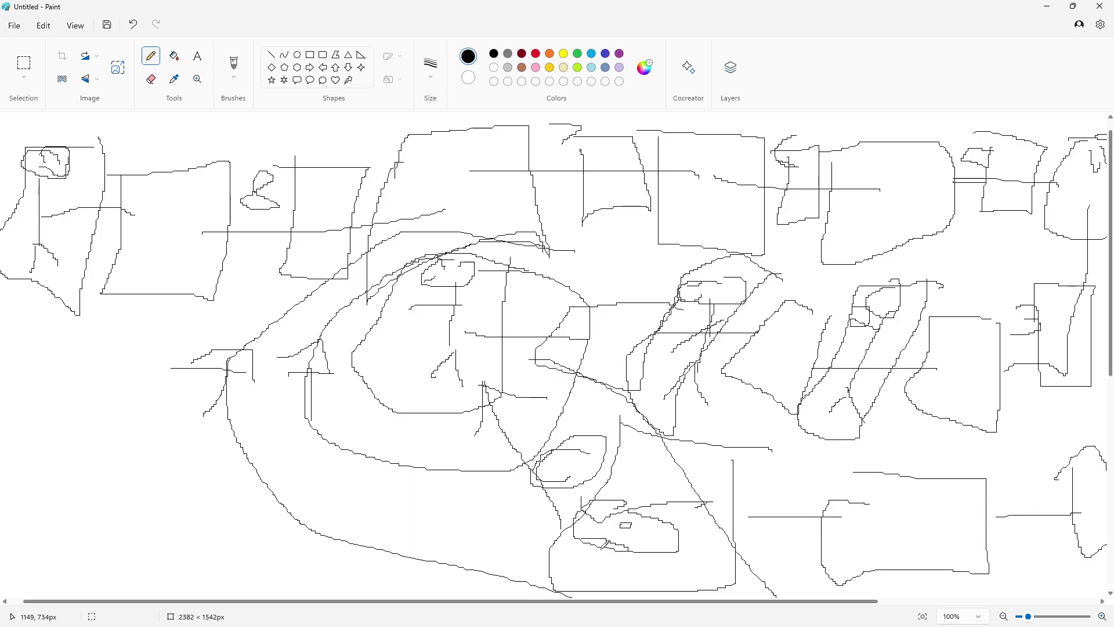
Link the small oval back to the circled figure, add spiral loops around that figure, and sketch small hooks nearby.
{"action": "left_click_drag", "start_coordinate": [609, 528], "coordinate": [491, 362]}
{"action": "mouse_move", "coordinate": [500, 247]}
{"action": "left_mouse_down"}
{"action": "mouse_move", "coordinate": [497, 315]}
{"action": "mouse_move", "coordinate": [494, 254]}
{"action": "mouse_move", "coordinate": [524, 327]}
{"action": "left_mouse_up"}
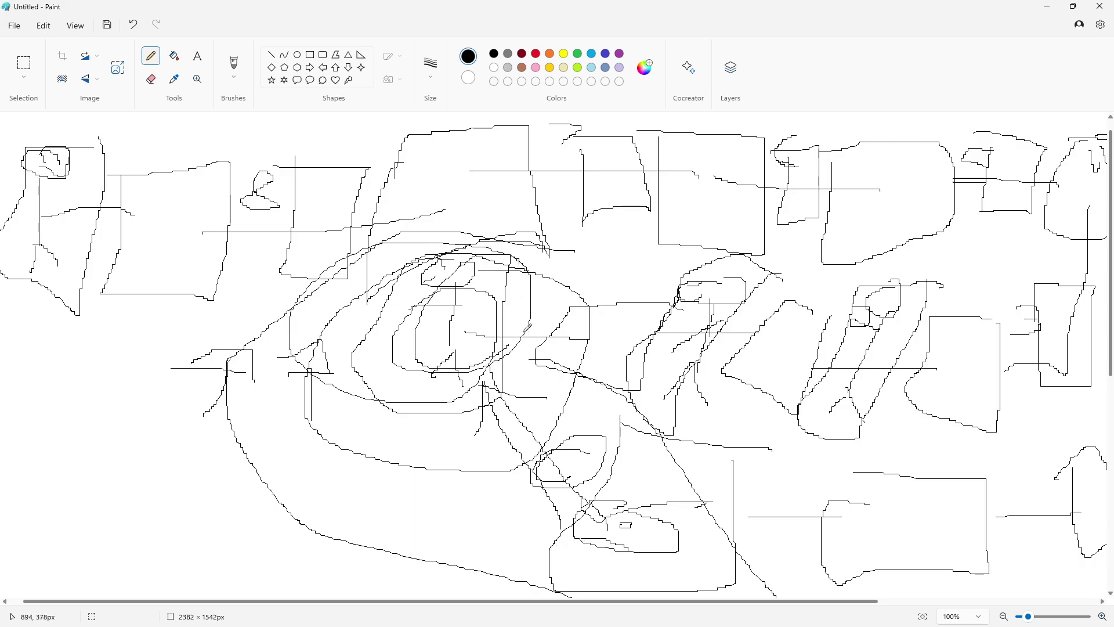
{"action": "mouse_move", "coordinate": [622, 418]}
{"action": "left_mouse_down"}
{"action": "mouse_move", "coordinate": [665, 464]}
{"action": "mouse_move", "coordinate": [621, 405]}
{"action": "mouse_move", "coordinate": [687, 452]}
{"action": "mouse_move", "coordinate": [619, 497]}
{"action": "left_mouse_up"}
{"action": "mouse_move", "coordinate": [599, 245]}
{"action": "left_mouse_down"}
{"action": "mouse_move", "coordinate": [610, 278]}
{"action": "mouse_move", "coordinate": [602, 275]}
{"action": "mouse_move", "coordinate": [625, 254]}
{"action": "left_mouse_up"}
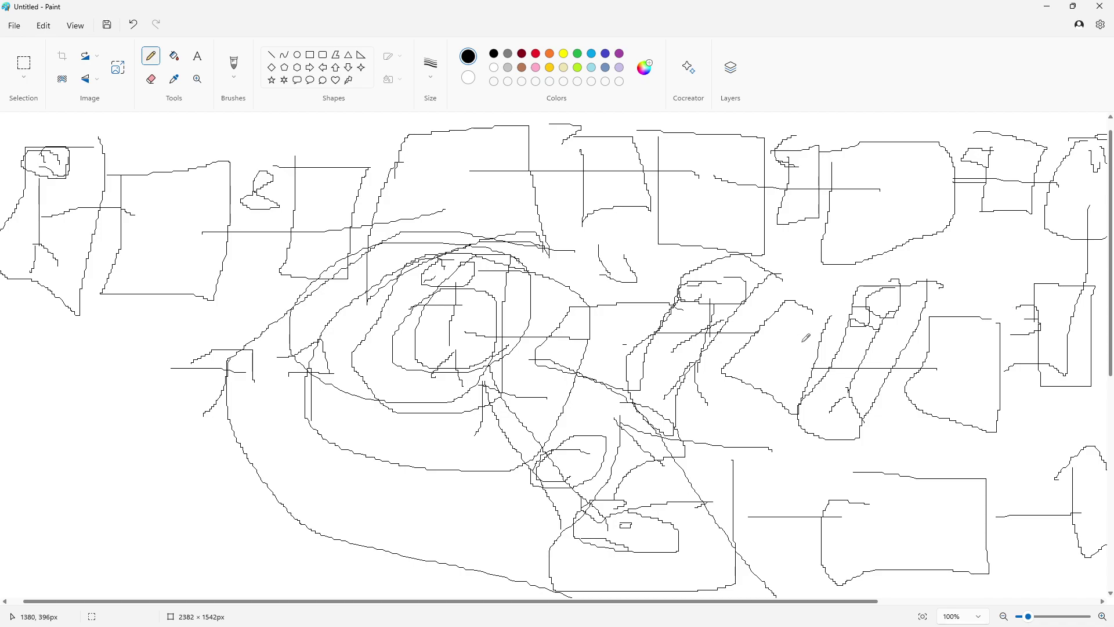
Add short freehand strokes on the boxes and shapes along the middle and upper rows.
{"action": "left_click_drag", "start_coordinate": [585, 367], "coordinate": [655, 361]}
{"action": "left_click_drag", "start_coordinate": [788, 375], "coordinate": [813, 355]}
{"action": "left_click_drag", "start_coordinate": [919, 408], "coordinate": [961, 374]}
{"action": "left_click_drag", "start_coordinate": [1051, 359], "coordinate": [1050, 342]}
{"action": "left_click_drag", "start_coordinate": [1079, 231], "coordinate": [1039, 211]}
{"action": "left_click_drag", "start_coordinate": [935, 228], "coordinate": [869, 208]}
{"action": "left_click_drag", "start_coordinate": [761, 206], "coordinate": [766, 212]}
{"action": "mouse_move", "coordinate": [574, 401]}
{"action": "left_mouse_down"}
{"action": "mouse_move", "coordinate": [657, 271]}
{"action": "mouse_move", "coordinate": [667, 297]}
{"action": "left_mouse_up"}
{"action": "key", "text": "ctrl+z"}
{"action": "key", "text": "ctrl+z"}
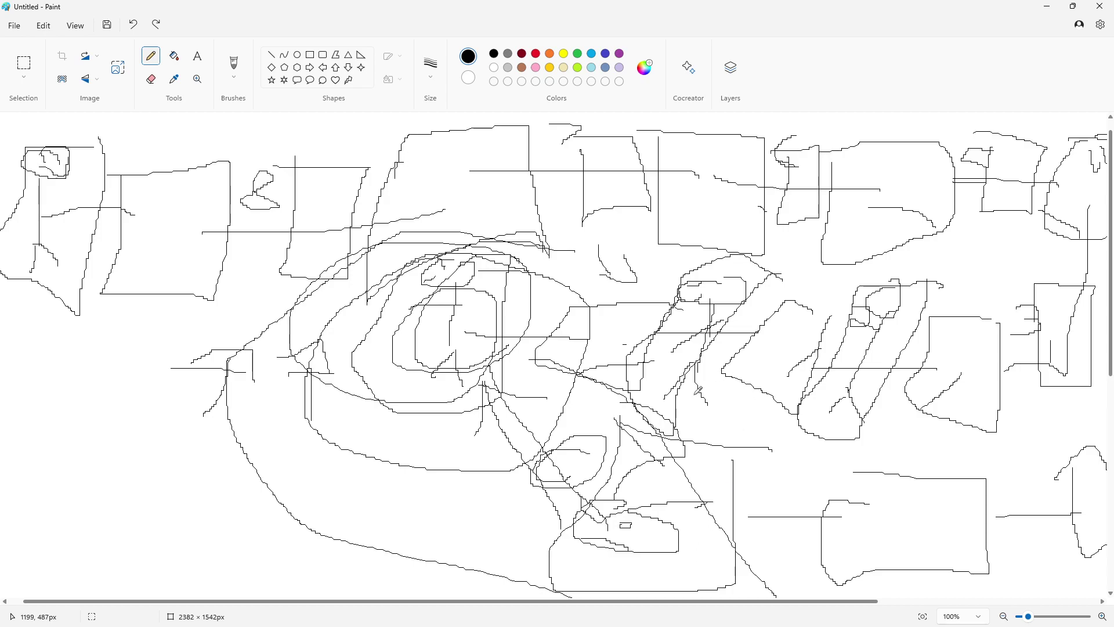
Draw a long sweeping curve, a loop around the second upper-row figure, and peaked zigzag strokes beside the spiral.
{"action": "mouse_move", "coordinate": [200, 148]}
{"action": "left_mouse_down"}
{"action": "mouse_move", "coordinate": [113, 125]}
{"action": "mouse_move", "coordinate": [58, 348]}
{"action": "left_mouse_up"}
{"action": "key", "text": "ctrl+z"}
{"action": "mouse_move", "coordinate": [175, 540]}
{"action": "left_mouse_down"}
{"action": "mouse_move", "coordinate": [219, 460]}
{"action": "mouse_move", "coordinate": [266, 273]}
{"action": "mouse_move", "coordinate": [256, 311]}
{"action": "mouse_move", "coordinate": [262, 273]}
{"action": "mouse_move", "coordinate": [246, 273]}
{"action": "mouse_move", "coordinate": [270, 311]}
{"action": "left_mouse_up"}
{"action": "left_click_drag", "start_coordinate": [308, 183], "coordinate": [247, 265]}
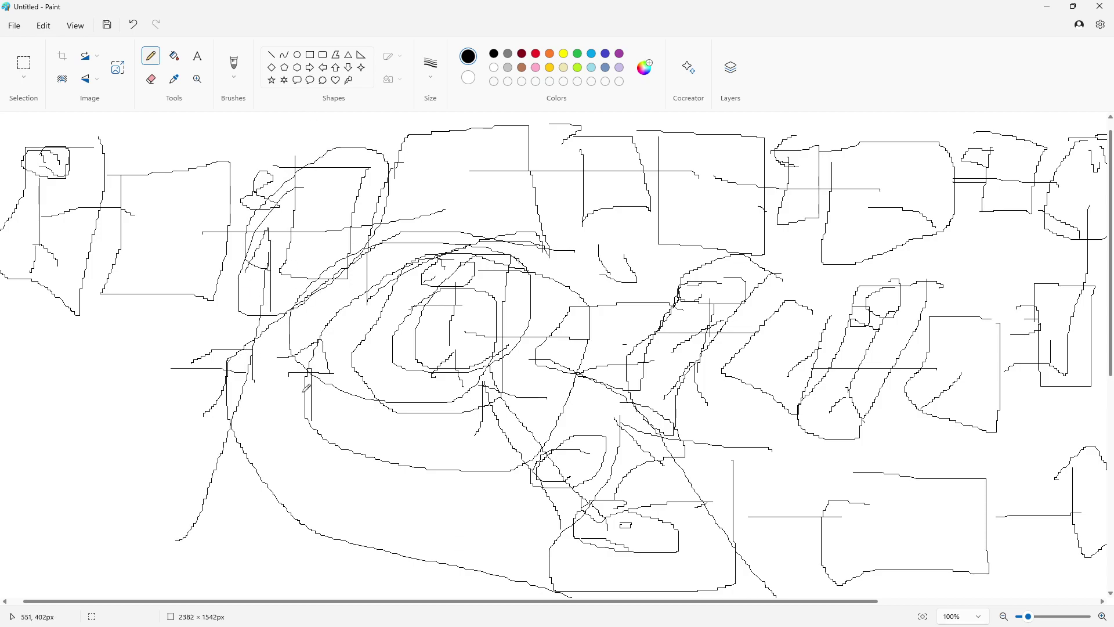
{"action": "mouse_move", "coordinate": [294, 471]}
{"action": "left_mouse_down"}
{"action": "mouse_move", "coordinate": [336, 267]}
{"action": "mouse_move", "coordinate": [319, 251]}
{"action": "left_mouse_up"}
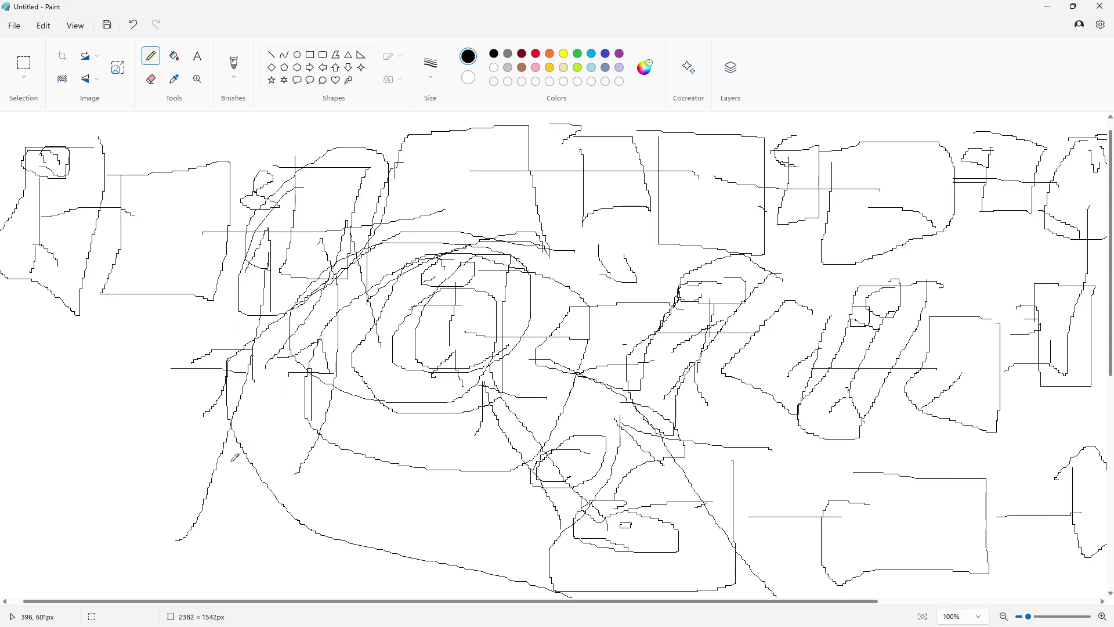
{"action": "mouse_move", "coordinate": [255, 400]}
{"action": "left_mouse_down"}
{"action": "mouse_move", "coordinate": [202, 268]}
{"action": "mouse_move", "coordinate": [178, 336]}
{"action": "mouse_move", "coordinate": [256, 300]}
{"action": "mouse_move", "coordinate": [169, 361]}
{"action": "left_mouse_up"}
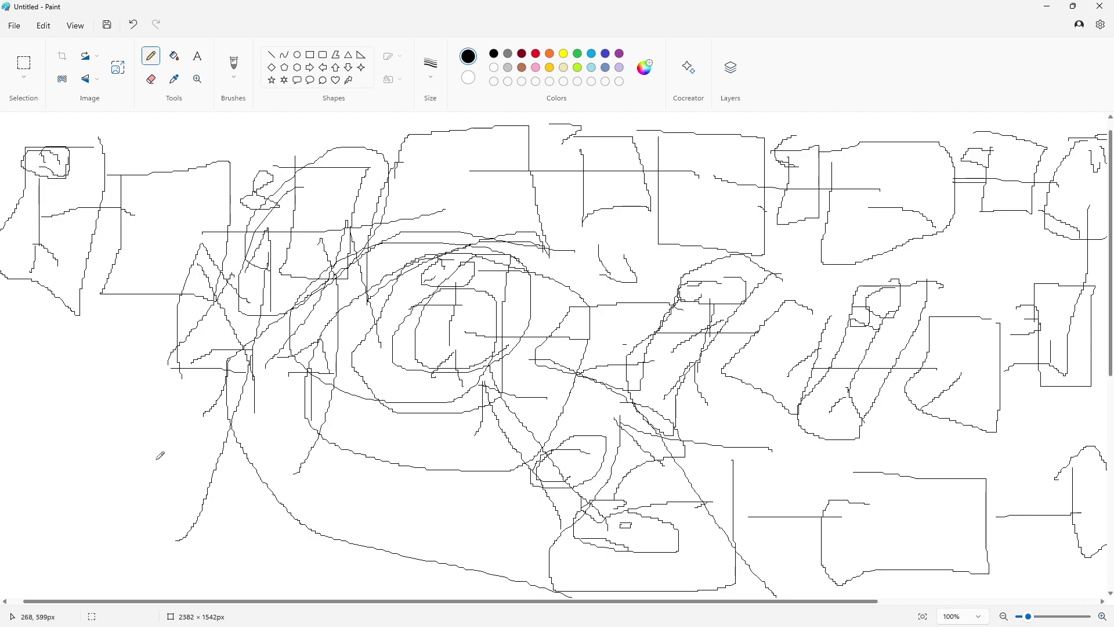
Draw overlapping loops and long curved strokes over the first boxes of the upper row.
{"action": "mouse_move", "coordinate": [210, 196]}
{"action": "left_mouse_down"}
{"action": "mouse_move", "coordinate": [289, 228]}
{"action": "mouse_move", "coordinate": [242, 240]}
{"action": "mouse_move", "coordinate": [167, 376]}
{"action": "left_mouse_up"}
{"action": "left_click_drag", "start_coordinate": [82, 412], "coordinate": [154, 256]}
{"action": "mouse_move", "coordinate": [80, 303]}
{"action": "left_mouse_down"}
{"action": "mouse_move", "coordinate": [156, 325]}
{"action": "mouse_move", "coordinate": [155, 280]}
{"action": "left_mouse_up"}
{"action": "mouse_move", "coordinate": [177, 116]}
{"action": "left_mouse_down"}
{"action": "mouse_move", "coordinate": [166, 390]}
{"action": "mouse_move", "coordinate": [1, 424]}
{"action": "left_mouse_up"}
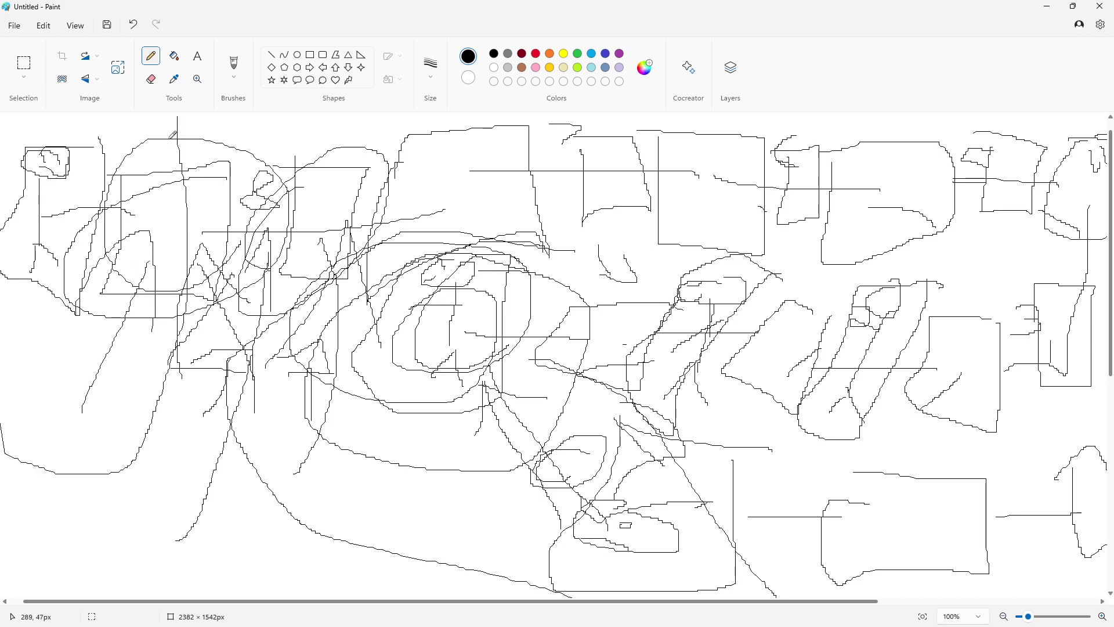
{"action": "mouse_move", "coordinate": [197, 145]}
{"action": "left_mouse_down"}
{"action": "mouse_move", "coordinate": [139, 250]}
{"action": "mouse_move", "coordinate": [203, 145]}
{"action": "mouse_move", "coordinate": [35, 174]}
{"action": "left_mouse_up"}
Undo the last four strokes over the first upper-row boxes.
{"action": "scroll", "coordinate": [164, 214], "scroll_direction": "down", "scroll_amount": 8, "text": "ctrl"}
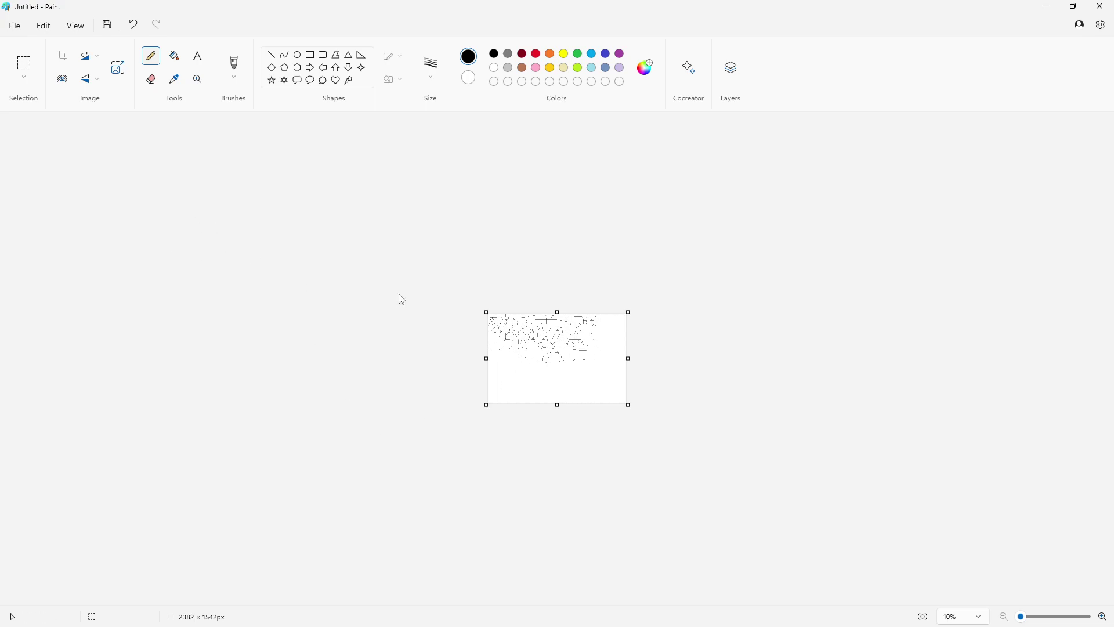
{"action": "scroll", "coordinate": [542, 386], "scroll_direction": "up", "scroll_amount": 6, "text": "ctrl"}
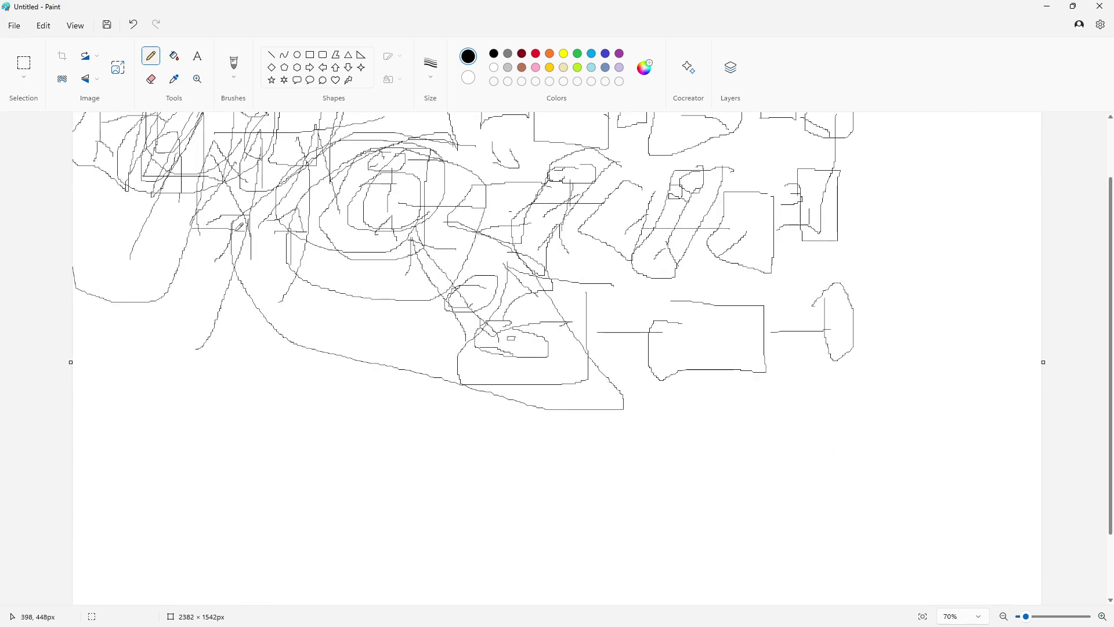
{"action": "scroll", "coordinate": [259, 348], "scroll_direction": "up", "scroll_amount": 2}
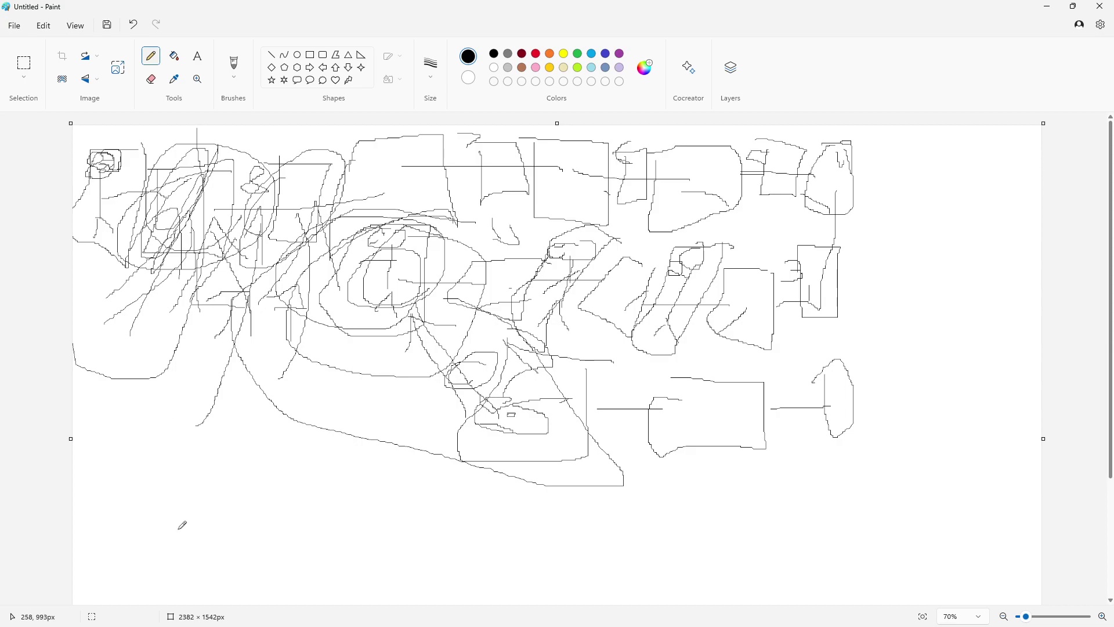
{"action": "key", "text": "ctrl+z"}
{"action": "key", "text": "ctrl+z"}
{"action": "key", "text": "ctrl+z"}
{"action": "key", "text": "ctrl+z"}
Draw a fan of long lines radiating downward from the base of the first large upper-row box.
{"action": "left_click_drag", "start_coordinate": [177, 249], "coordinate": [110, 421]}
{"action": "mouse_move", "coordinate": [142, 269]}
{"action": "left_mouse_down"}
{"action": "mouse_move", "coordinate": [78, 349]}
{"action": "mouse_move", "coordinate": [133, 380]}
{"action": "left_mouse_up"}
{"action": "mouse_move", "coordinate": [87, 316]}
{"action": "left_mouse_down"}
{"action": "mouse_move", "coordinate": [106, 267]}
{"action": "mouse_move", "coordinate": [187, 228]}
{"action": "mouse_move", "coordinate": [141, 383]}
{"action": "left_mouse_up"}
{"action": "mouse_move", "coordinate": [175, 230]}
{"action": "left_mouse_down"}
{"action": "mouse_move", "coordinate": [105, 415]}
{"action": "mouse_move", "coordinate": [169, 233]}
{"action": "mouse_move", "coordinate": [197, 331]}
{"action": "left_mouse_up"}
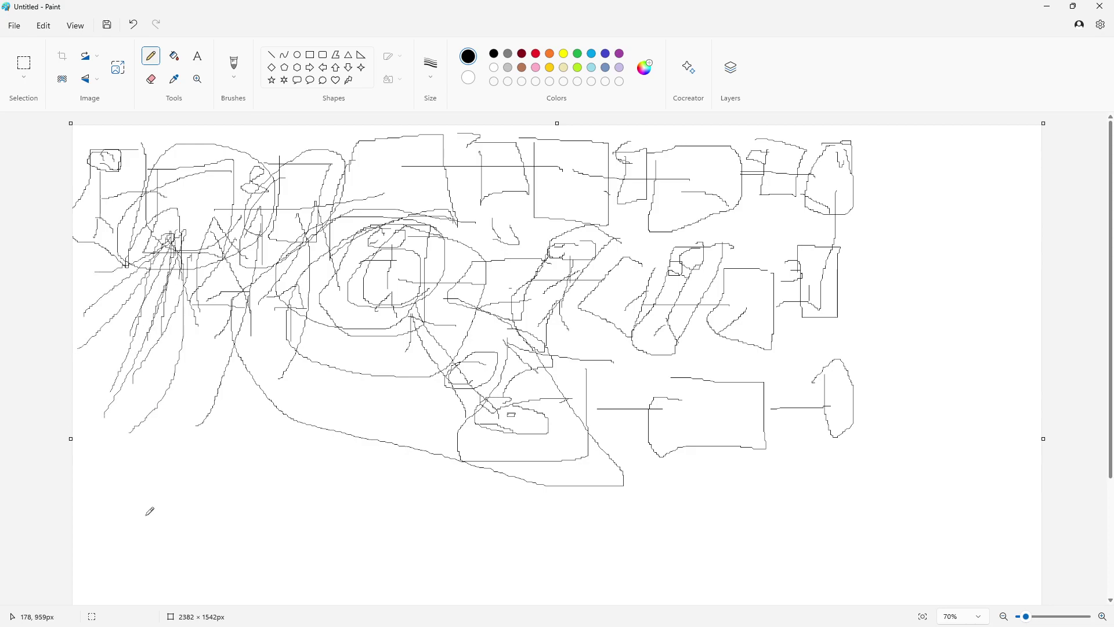
{"action": "mouse_move", "coordinate": [152, 511]}
{"action": "left_mouse_down"}
{"action": "mouse_move", "coordinate": [209, 310]}
{"action": "mouse_move", "coordinate": [200, 232]}
{"action": "left_mouse_up"}
{"action": "left_click_drag", "start_coordinate": [156, 395], "coordinate": [199, 301]}
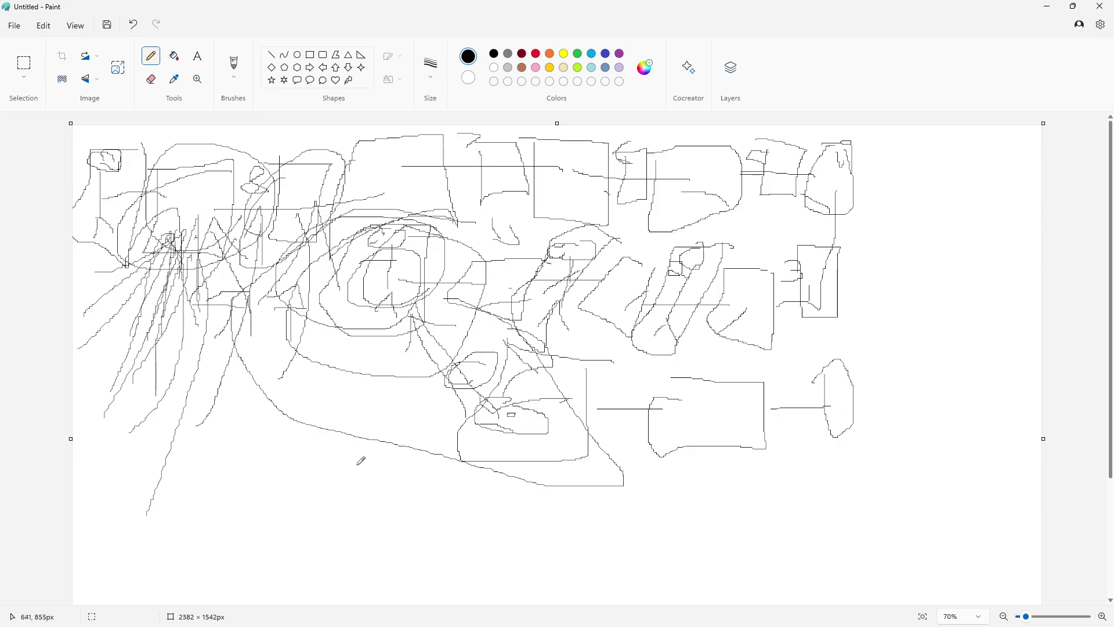
Enclose the left half of the drawing in a large curve and add wide flattened loops and big curves below.
{"action": "mouse_move", "coordinate": [529, 205]}
{"action": "left_mouse_down"}
{"action": "mouse_move", "coordinate": [546, 295]}
{"action": "mouse_move", "coordinate": [113, 441]}
{"action": "mouse_move", "coordinate": [84, 313]}
{"action": "left_mouse_up"}
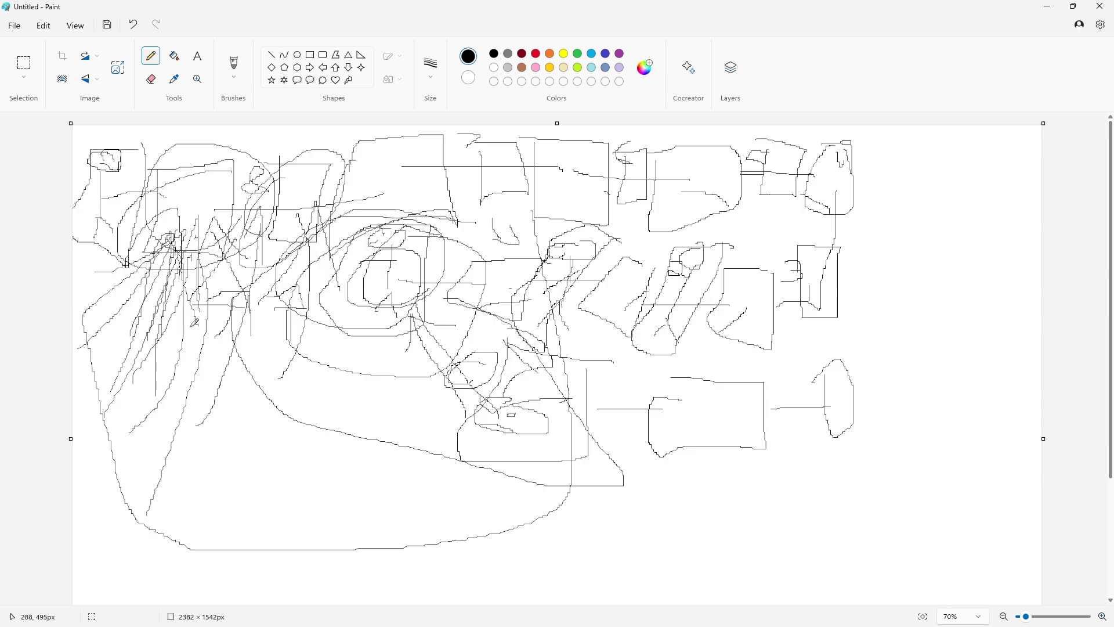
{"action": "scroll", "coordinate": [195, 323], "scroll_direction": "down", "scroll_amount": 3}
{"action": "scroll", "coordinate": [260, 391], "scroll_direction": "up", "scroll_amount": 2}
{"action": "mouse_move", "coordinate": [352, 381]}
{"action": "left_mouse_down"}
{"action": "mouse_move", "coordinate": [394, 441]}
{"action": "mouse_move", "coordinate": [451, 372]}
{"action": "left_mouse_up"}
{"action": "mouse_move", "coordinate": [475, 302]}
{"action": "left_mouse_down"}
{"action": "mouse_move", "coordinate": [440, 297]}
{"action": "mouse_move", "coordinate": [504, 293]}
{"action": "mouse_move", "coordinate": [317, 304]}
{"action": "mouse_move", "coordinate": [232, 348]}
{"action": "left_mouse_up"}
{"action": "mouse_move", "coordinate": [322, 369]}
{"action": "left_mouse_down"}
{"action": "mouse_move", "coordinate": [261, 401]}
{"action": "mouse_move", "coordinate": [331, 430]}
{"action": "mouse_move", "coordinate": [581, 401]}
{"action": "mouse_move", "coordinate": [493, 406]}
{"action": "left_mouse_up"}
Draw a long curve down the canvas's right side and shorter curves at its lower-left corner and above the large ellipse.
{"action": "scroll", "coordinate": [684, 351], "scroll_direction": "down", "scroll_amount": 1}
{"action": "scroll", "coordinate": [684, 351], "scroll_direction": "down", "scroll_amount": 3}
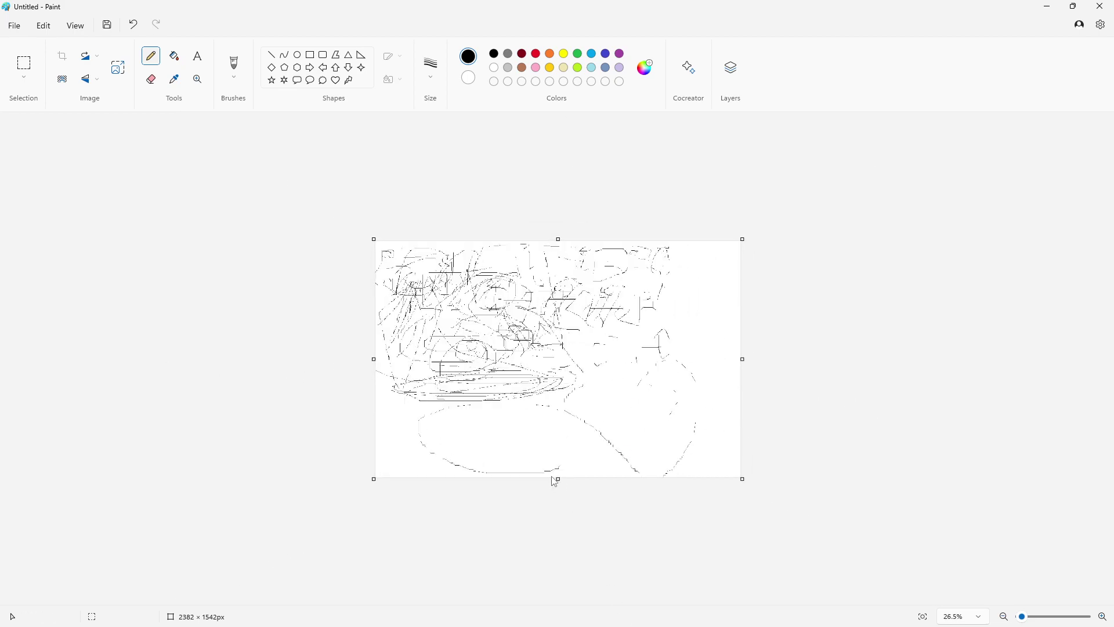
{"action": "scroll", "coordinate": [505, 411], "scroll_direction": "up", "scroll_amount": 3}
{"action": "scroll", "coordinate": [452, 451], "scroll_direction": "up", "scroll_amount": 1}
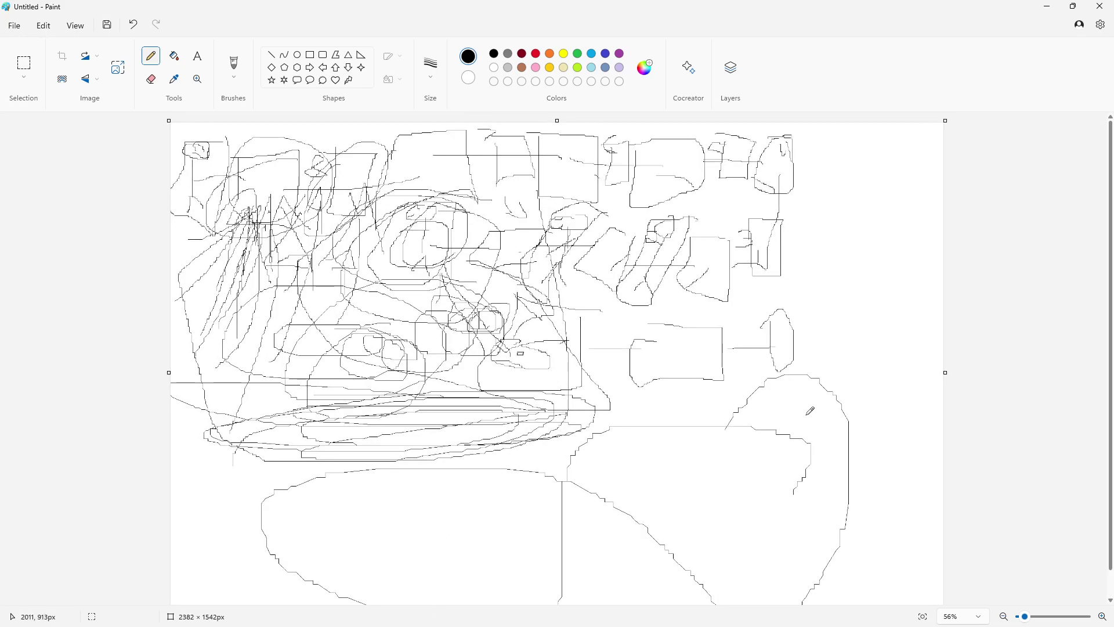
{"action": "scroll", "coordinate": [760, 399], "scroll_direction": "down", "scroll_amount": 1}
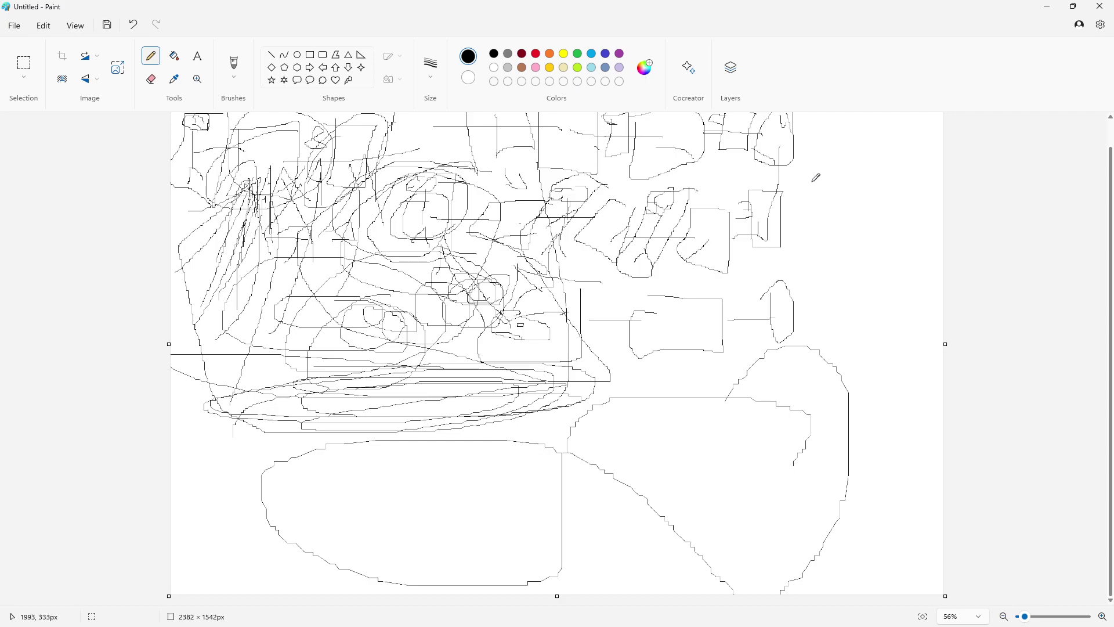
{"action": "mouse_move", "coordinate": [822, 139]}
{"action": "left_mouse_down"}
{"action": "mouse_move", "coordinate": [891, 412]}
{"action": "mouse_move", "coordinate": [895, 518]}
{"action": "mouse_move", "coordinate": [888, 507]}
{"action": "mouse_move", "coordinate": [834, 593]}
{"action": "left_mouse_up"}
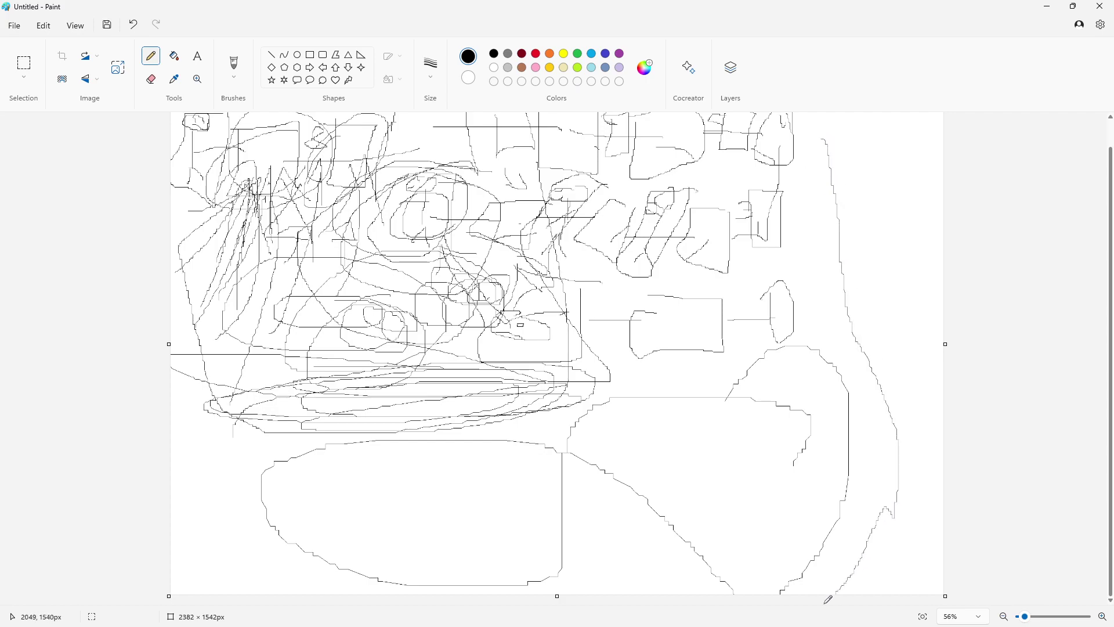
{"action": "mouse_move", "coordinate": [317, 600]}
{"action": "left_mouse_down"}
{"action": "mouse_move", "coordinate": [141, 553]}
{"action": "mouse_move", "coordinate": [145, 507]}
{"action": "left_mouse_up"}
{"action": "mouse_move", "coordinate": [223, 377]}
{"action": "left_mouse_down"}
{"action": "mouse_move", "coordinate": [430, 360]}
{"action": "mouse_move", "coordinate": [399, 459]}
{"action": "left_mouse_up"}
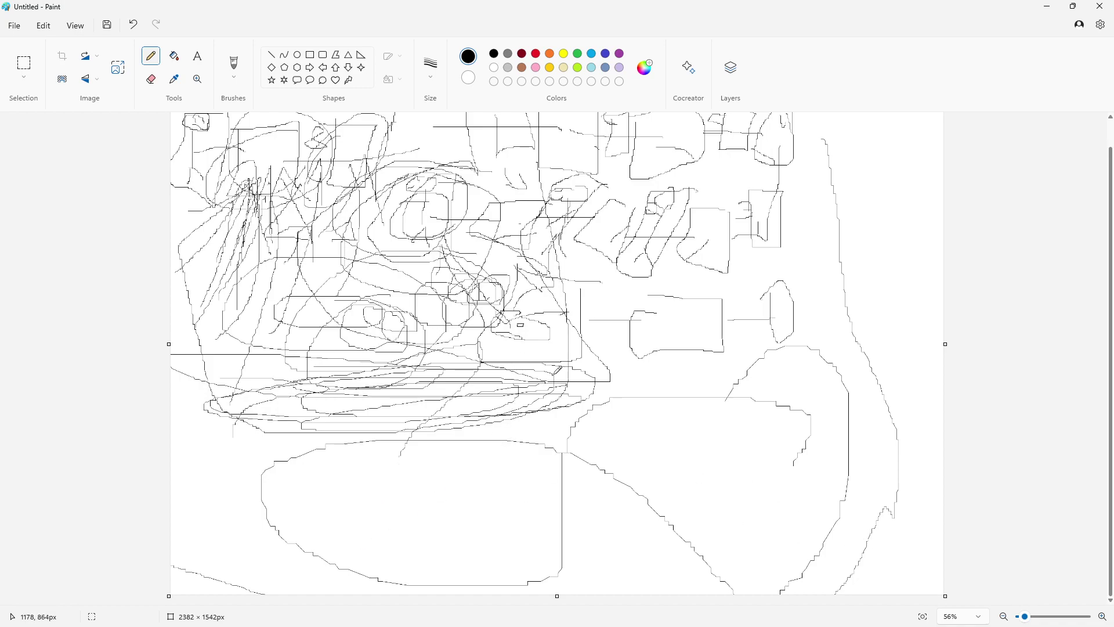
Undo the latest strokes and draw a long line from the small oval to a large arrowhead near the canvas's right edge.
{"action": "mouse_move", "coordinate": [427, 491]}
{"action": "left_mouse_down"}
{"action": "mouse_move", "coordinate": [447, 532]}
{"action": "mouse_move", "coordinate": [543, 556]}
{"action": "mouse_move", "coordinate": [519, 503]}
{"action": "mouse_move", "coordinate": [584, 367]}
{"action": "mouse_move", "coordinate": [554, 506]}
{"action": "mouse_move", "coordinate": [551, 347]}
{"action": "mouse_move", "coordinate": [503, 484]}
{"action": "left_mouse_up"}
{"action": "key", "text": "ctrl+z"}
{"action": "key", "text": "ctrl+z"}
{"action": "key", "text": "ctrl+z"}
{"action": "key", "text": "ctrl+z"}
{"action": "scroll", "coordinate": [999, 326], "scroll_direction": "down", "scroll_amount": 1}
{"action": "mouse_move", "coordinate": [527, 340]}
{"action": "left_mouse_down"}
{"action": "mouse_move", "coordinate": [667, 325]}
{"action": "mouse_move", "coordinate": [873, 280]}
{"action": "mouse_move", "coordinate": [840, 369]}
{"action": "left_mouse_up"}
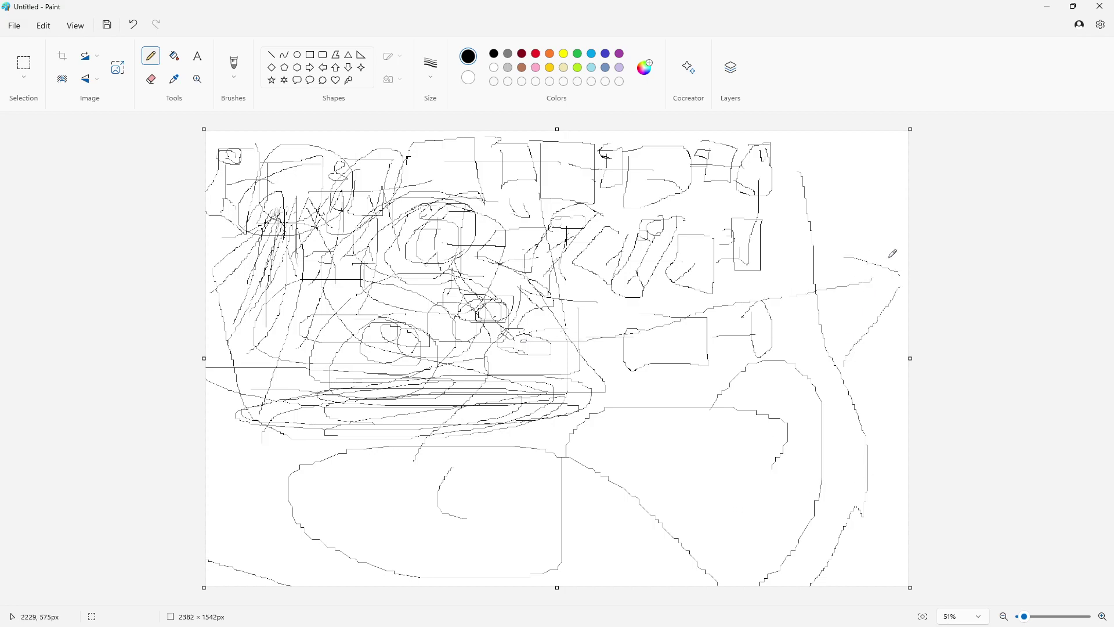
{"action": "mouse_move", "coordinate": [884, 191]}
{"action": "left_mouse_down"}
{"action": "mouse_move", "coordinate": [909, 201]}
{"action": "mouse_move", "coordinate": [879, 202]}
{"action": "left_mouse_up"}
{"action": "left_click_drag", "start_coordinate": [867, 212], "coordinate": [862, 231]}
{"action": "mouse_move", "coordinate": [479, 409]}
{"action": "left_mouse_down"}
{"action": "mouse_move", "coordinate": [631, 283]}
{"action": "mouse_move", "coordinate": [625, 367]}
{"action": "mouse_move", "coordinate": [463, 378]}
{"action": "mouse_move", "coordinate": [452, 484]}
{"action": "mouse_move", "coordinate": [681, 218]}
{"action": "mouse_move", "coordinate": [305, 253]}
{"action": "mouse_move", "coordinate": [225, 442]}
{"action": "mouse_move", "coordinate": [450, 466]}
{"action": "mouse_move", "coordinate": [580, 251]}
{"action": "mouse_move", "coordinate": [537, 171]}
{"action": "mouse_move", "coordinate": [430, 626]}
{"action": "left_mouse_up"}
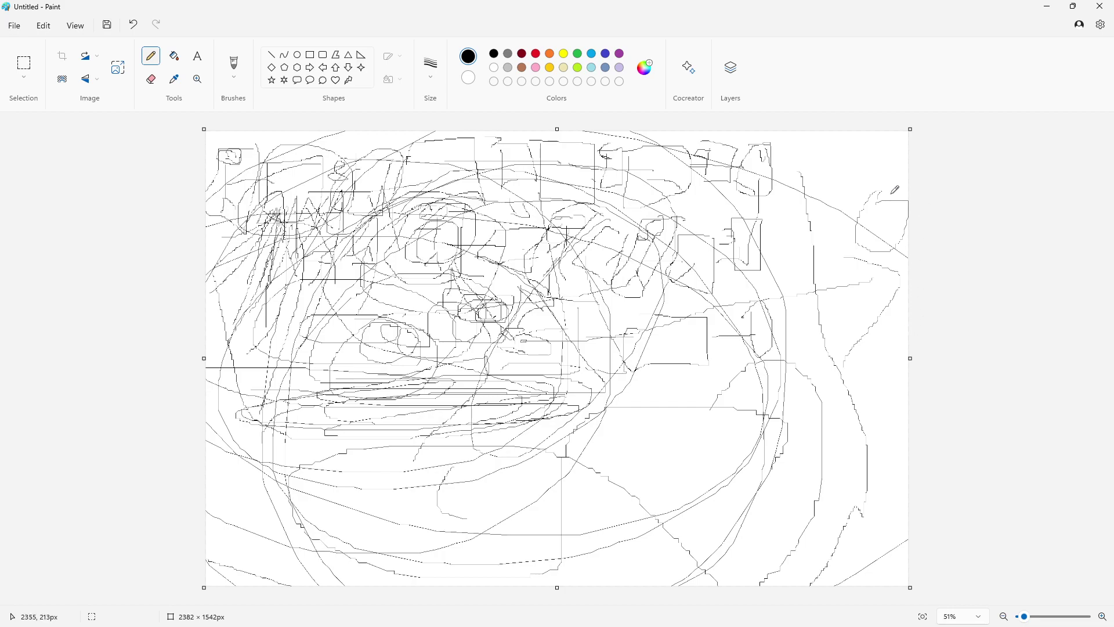
{"action": "mouse_move", "coordinate": [893, 159]}
{"action": "left_mouse_down"}
{"action": "mouse_move", "coordinate": [847, 209]}
{"action": "mouse_move", "coordinate": [903, 159]}
{"action": "mouse_move", "coordinate": [888, 215]}
{"action": "mouse_move", "coordinate": [732, 168]}
{"action": "mouse_move", "coordinate": [846, 373]}
{"action": "mouse_move", "coordinate": [801, 453]}
{"action": "mouse_move", "coordinate": [653, 234]}
{"action": "mouse_move", "coordinate": [754, 395]}
{"action": "mouse_move", "coordinate": [618, 407]}
{"action": "left_mouse_up"}
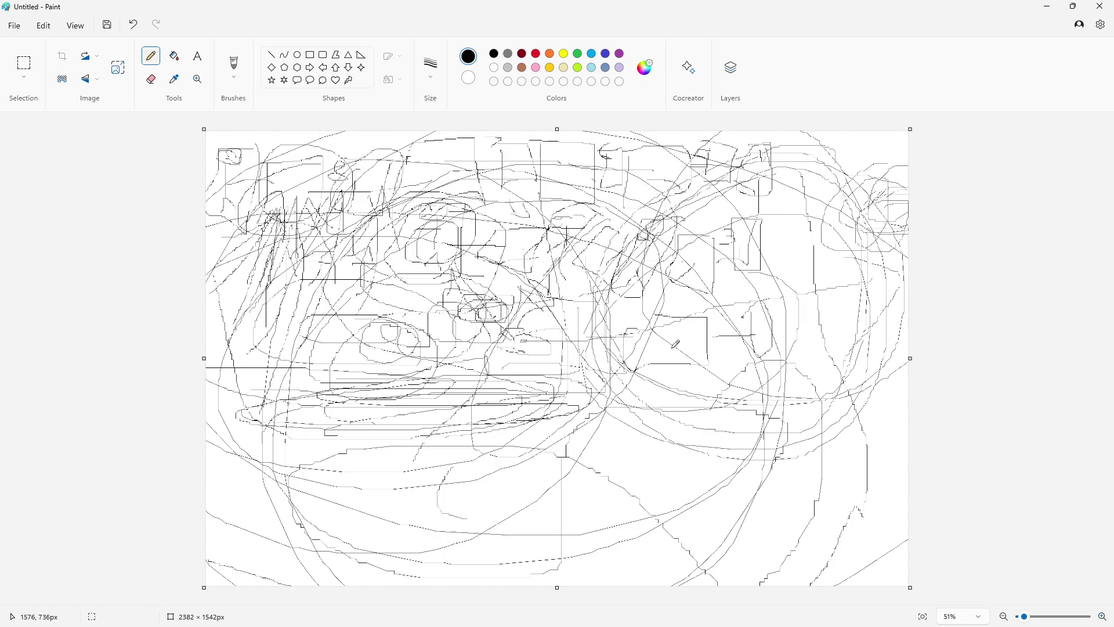
{"action": "key", "text": "ctrl+z"}
{"action": "key", "text": "ctrl+z"}
{"action": "key", "text": "ctrl+z"}
{"action": "key", "text": "ctrl+z"}
{"action": "key", "text": "ctrl+z"}
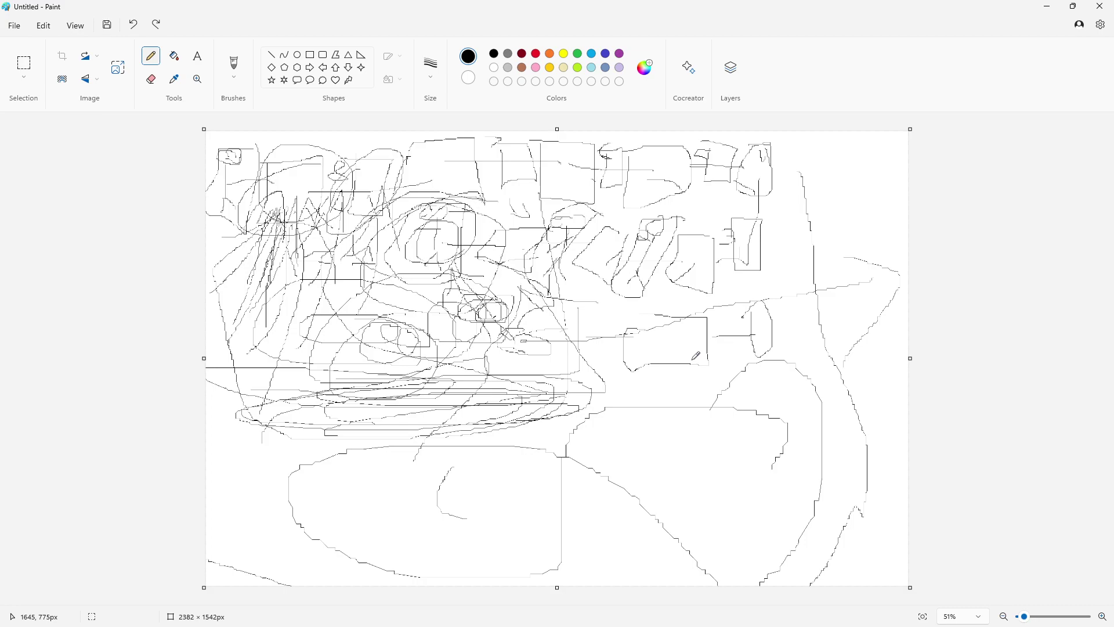
{"action": "mouse_move", "coordinate": [905, 177]}
{"action": "left_mouse_down"}
{"action": "mouse_move", "coordinate": [868, 194]}
{"action": "mouse_move", "coordinate": [834, 186]}
{"action": "mouse_move", "coordinate": [809, 255]}
{"action": "left_mouse_up"}
{"action": "key", "text": "ctrl+z"}
Redo the undone strokes to restore the large sweeping loops across the whole drawing.
{"action": "scroll", "coordinate": [436, 388], "scroll_direction": "up", "scroll_amount": 2}
{"action": "scroll", "coordinate": [446, 370], "scroll_direction": "up", "scroll_amount": 4}
{"action": "scroll", "coordinate": [447, 370], "scroll_direction": "down", "scroll_amount": 5}
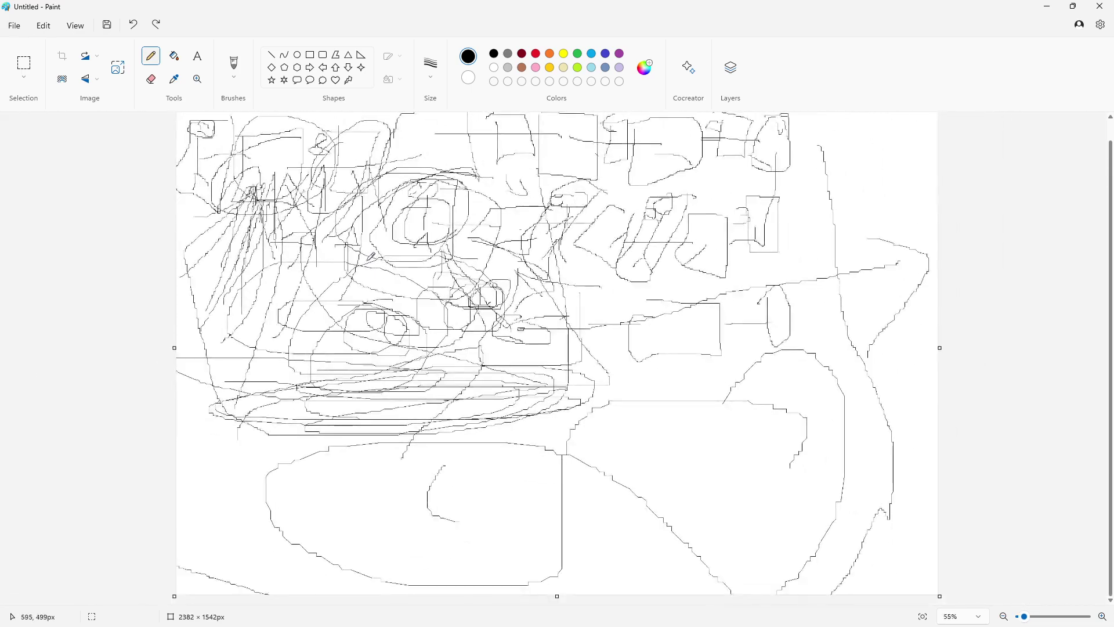
{"action": "key", "text": "ctrl+y"}
{"action": "key", "text": "ctrl+y"}
{"action": "key", "text": "ctrl+y"}
{"action": "key", "text": "ctrl+y"}
{"action": "key", "text": "ctrl+y"}
{"action": "key", "text": "ctrl+y"}
{"action": "key", "text": "ctrl+y"}
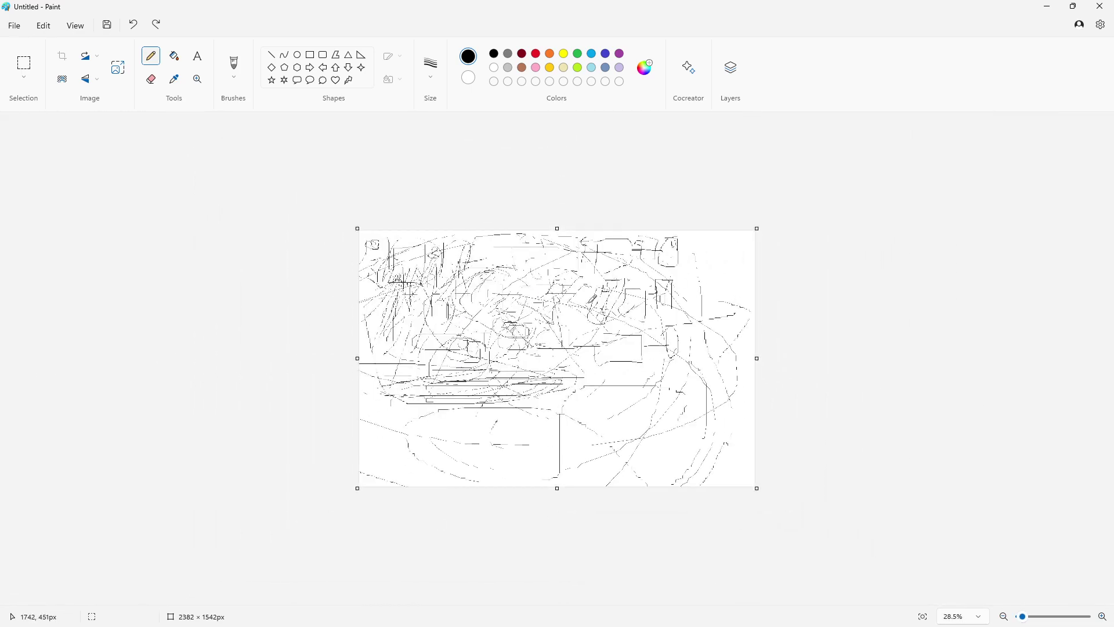
{"action": "scroll", "coordinate": [572, 368], "scroll_direction": "down", "scroll_amount": 2}
{"action": "scroll", "coordinate": [572, 367], "scroll_direction": "up", "scroll_amount": 4}
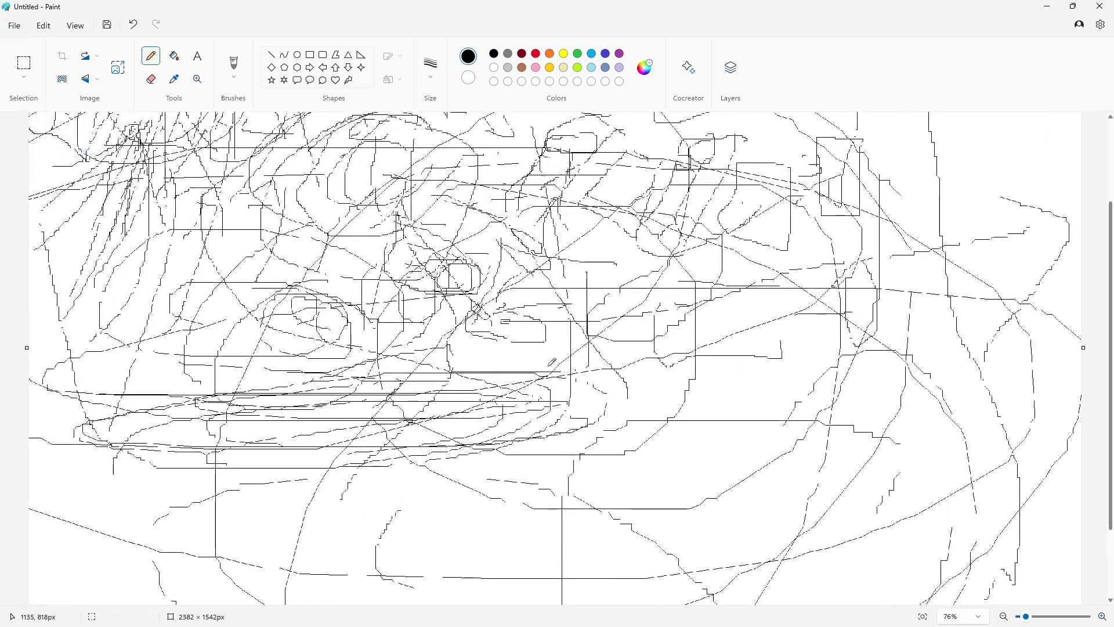
{"action": "scroll", "coordinate": [546, 325], "scroll_direction": "down", "scroll_amount": 2}
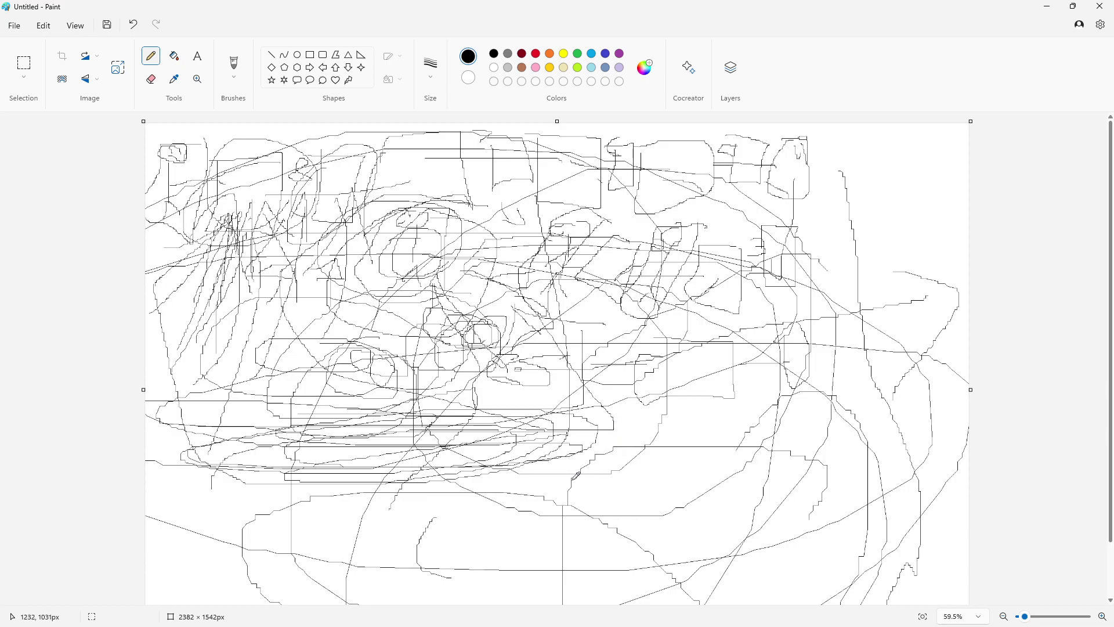
Draw two large angular pencil loops from the canvas's upper-right area across the drawing and around its lower half.
{"action": "scroll", "coordinate": [843, 444], "scroll_direction": "up", "scroll_amount": 2}
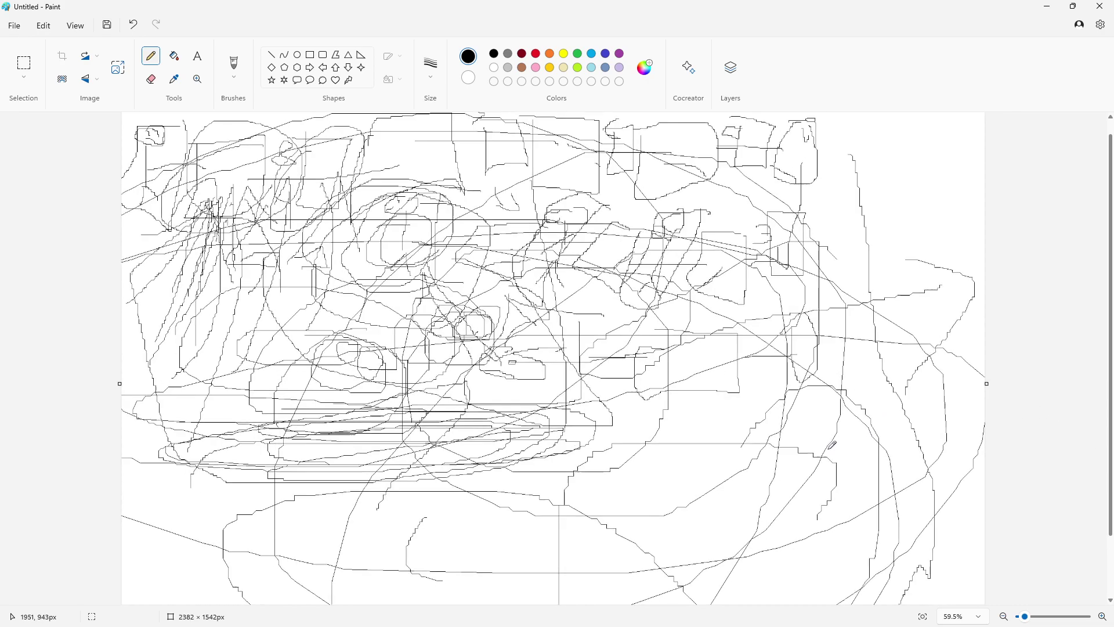
{"action": "scroll", "coordinate": [830, 443], "scroll_direction": "up", "scroll_amount": 1}
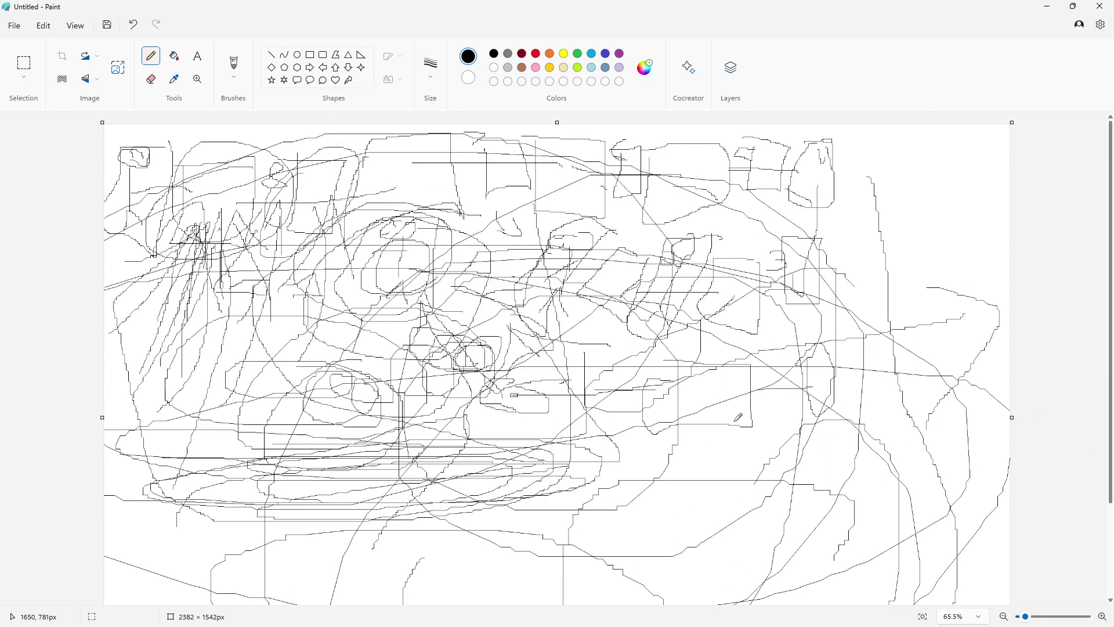
{"action": "scroll", "coordinate": [735, 409], "scroll_direction": "down", "scroll_amount": 4}
{"action": "scroll", "coordinate": [738, 393], "scroll_direction": "up", "scroll_amount": 4}
{"action": "scroll", "coordinate": [823, 357], "scroll_direction": "down", "scroll_amount": 2}
{"action": "scroll", "coordinate": [522, 400], "scroll_direction": "up", "scroll_amount": 2}
{"action": "mouse_move", "coordinate": [842, 161]}
{"action": "left_mouse_down"}
{"action": "mouse_move", "coordinate": [932, 157]}
{"action": "mouse_move", "coordinate": [910, 555]}
{"action": "mouse_move", "coordinate": [714, 536]}
{"action": "mouse_move", "coordinate": [279, 467]}
{"action": "mouse_move", "coordinate": [302, 236]}
{"action": "mouse_move", "coordinate": [795, 192]}
{"action": "left_mouse_up"}
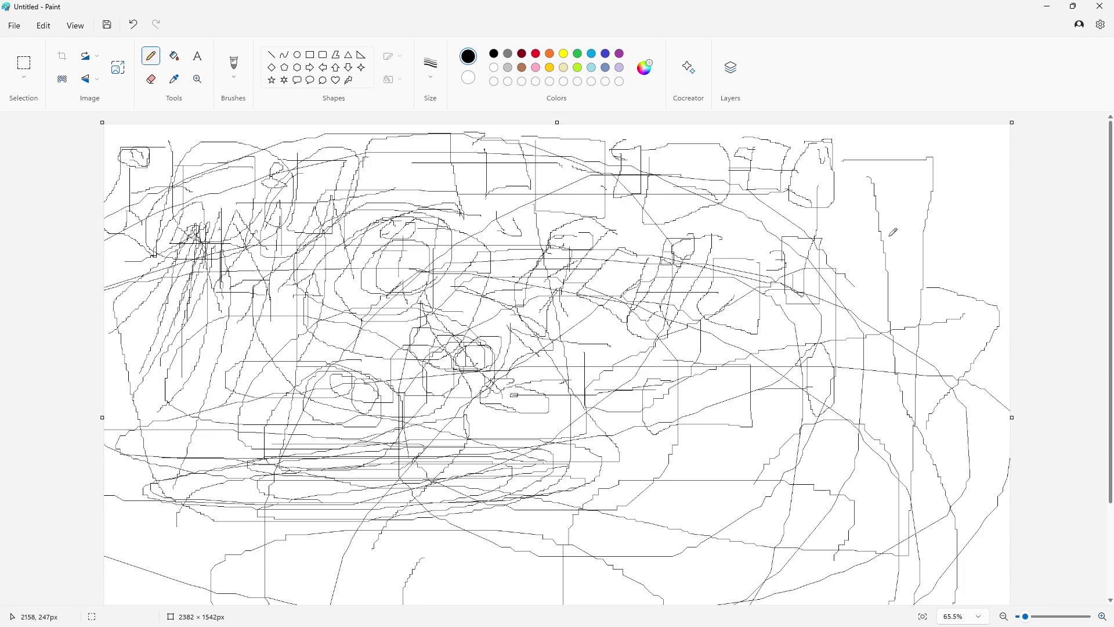
{"action": "mouse_move", "coordinate": [904, 170]}
{"action": "left_mouse_down"}
{"action": "mouse_move", "coordinate": [522, 167]}
{"action": "mouse_move", "coordinate": [239, 326]}
{"action": "mouse_move", "coordinate": [228, 604]}
{"action": "mouse_move", "coordinate": [463, 603]}
{"action": "left_mouse_up"}
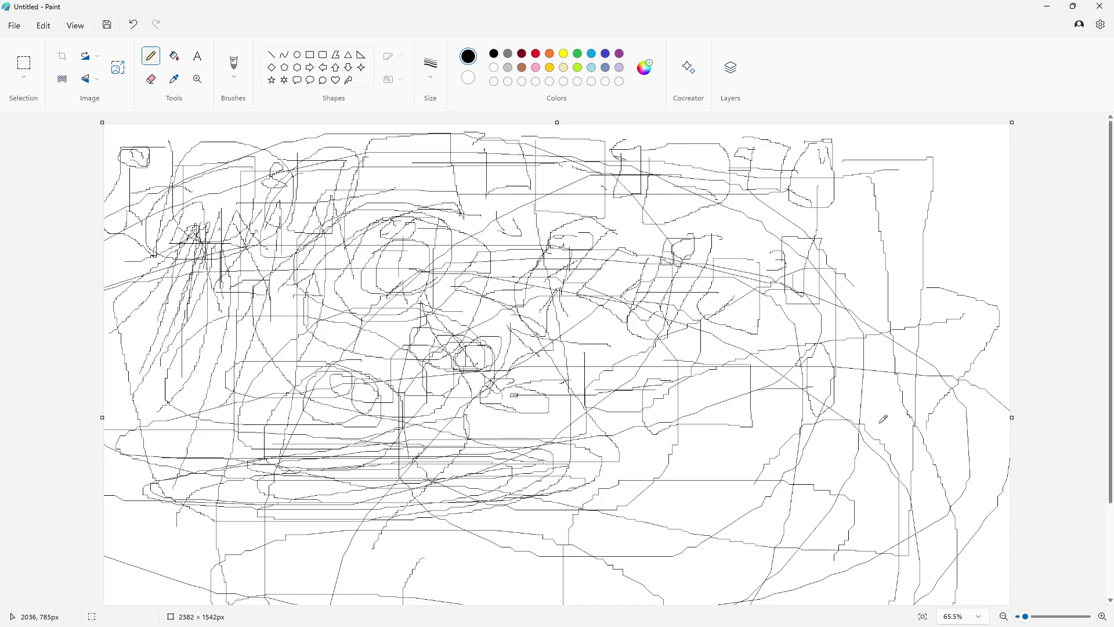
Add curves near the canvas's right edge, another large loop around the drawing, and a long diagonal from the upper-right corner towards the centre.
{"action": "mouse_move", "coordinate": [996, 236]}
{"action": "left_mouse_down"}
{"action": "mouse_move", "coordinate": [832, 221]}
{"action": "mouse_move", "coordinate": [772, 255]}
{"action": "left_mouse_up"}
{"action": "left_click_drag", "start_coordinate": [871, 285], "coordinate": [909, 300]}
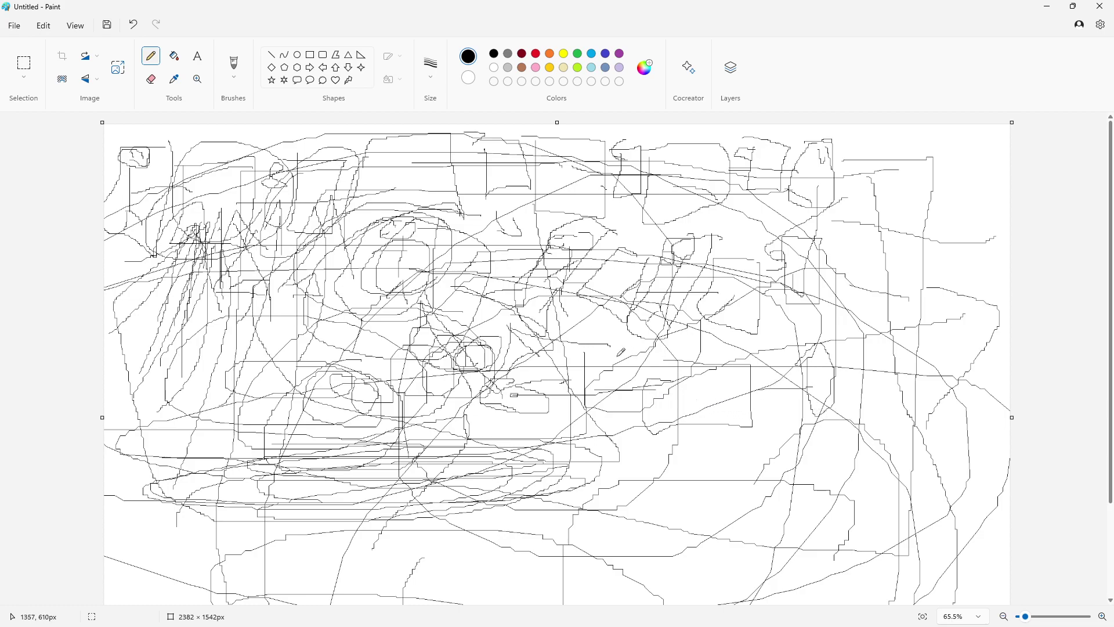
{"action": "mouse_move", "coordinate": [209, 183]}
{"action": "left_mouse_down"}
{"action": "mouse_move", "coordinate": [923, 177]}
{"action": "mouse_move", "coordinate": [924, 603]}
{"action": "left_mouse_up"}
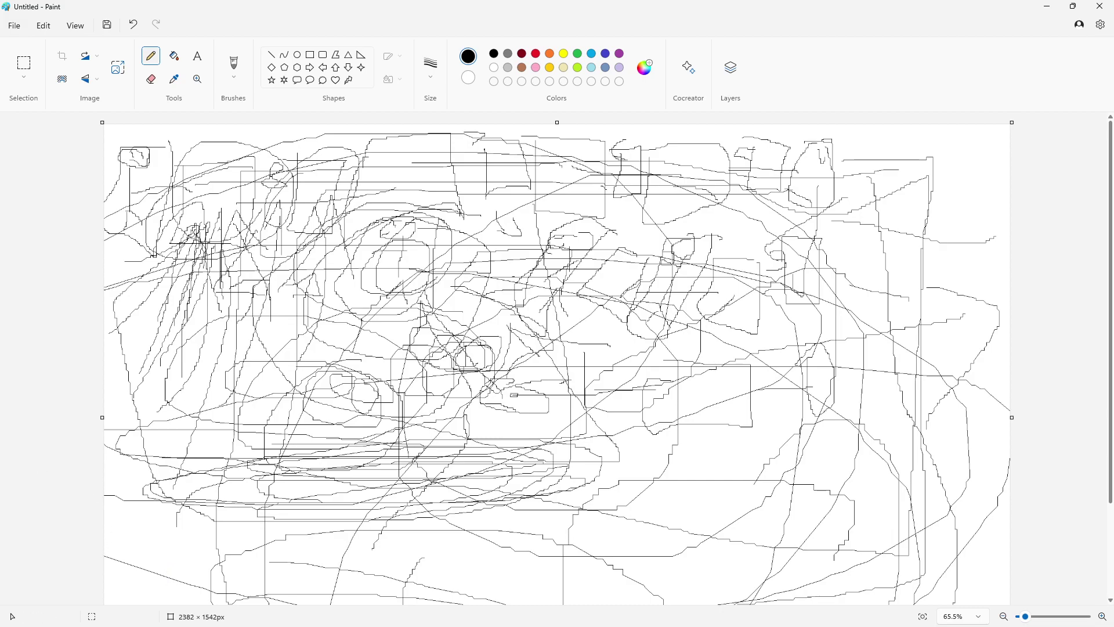
{"action": "left_click_drag", "start_coordinate": [992, 141], "coordinate": [822, 260]}
{"action": "left_click_drag", "start_coordinate": [847, 196], "coordinate": [653, 340]}
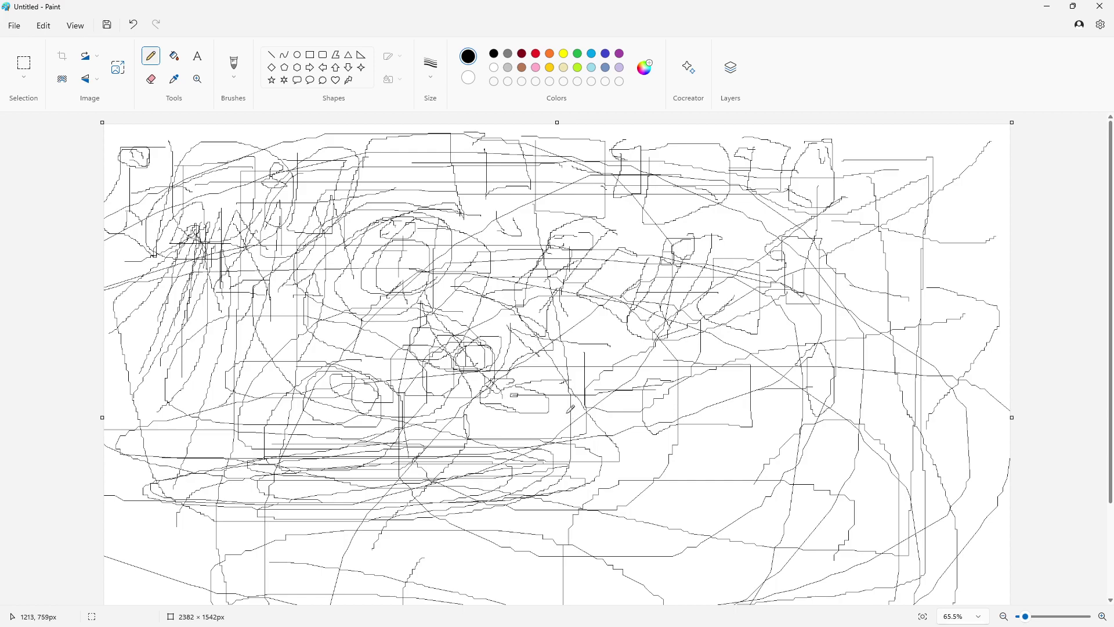
Draw nested loops in the canvas's lower-right corner and cover them with dense scribbles and long diagonal strokes towards the centre.
{"action": "scroll", "coordinate": [737, 320], "scroll_direction": "down", "scroll_amount": 2}
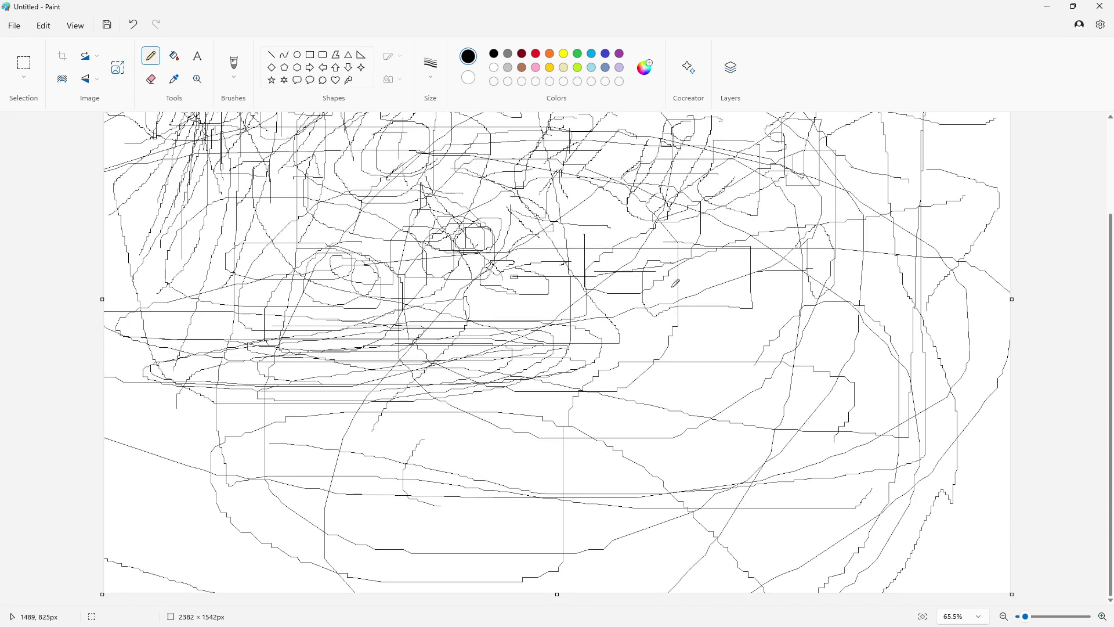
{"action": "scroll", "coordinate": [676, 307], "scroll_direction": "down", "scroll_amount": 1, "text": "ctrl"}
{"action": "scroll", "coordinate": [631, 230], "scroll_direction": "up", "scroll_amount": 1}
{"action": "scroll", "coordinate": [632, 230], "scroll_direction": "down", "scroll_amount": 2, "text": "ctrl"}
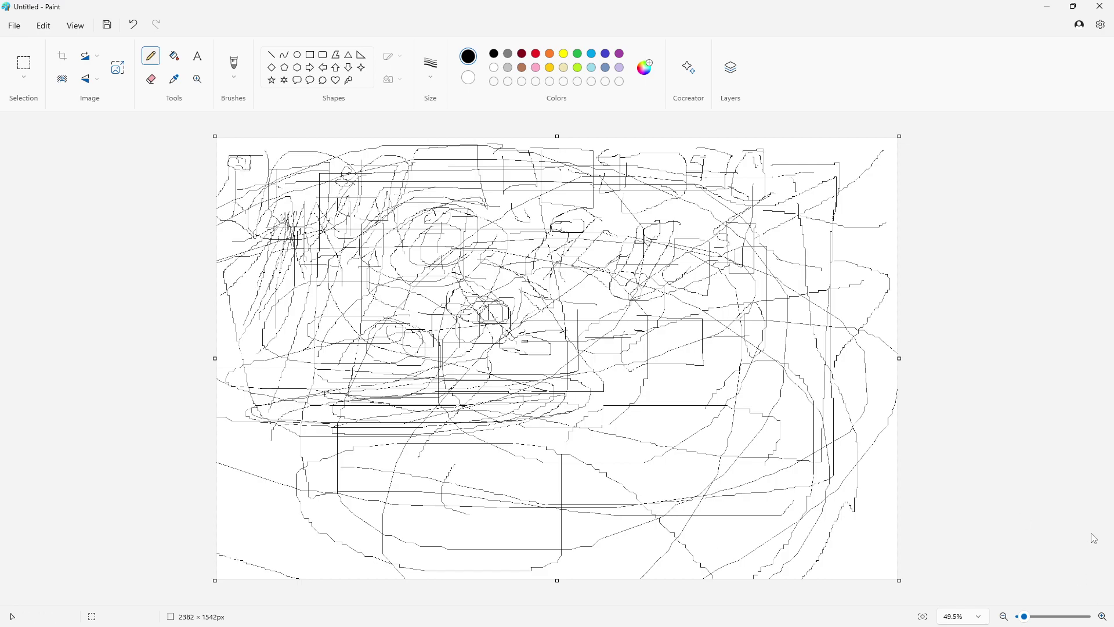
{"action": "mouse_move", "coordinate": [863, 525]}
{"action": "left_mouse_down"}
{"action": "mouse_move", "coordinate": [835, 536]}
{"action": "mouse_move", "coordinate": [849, 513]}
{"action": "mouse_move", "coordinate": [835, 504]}
{"action": "mouse_move", "coordinate": [844, 559]}
{"action": "left_mouse_up"}
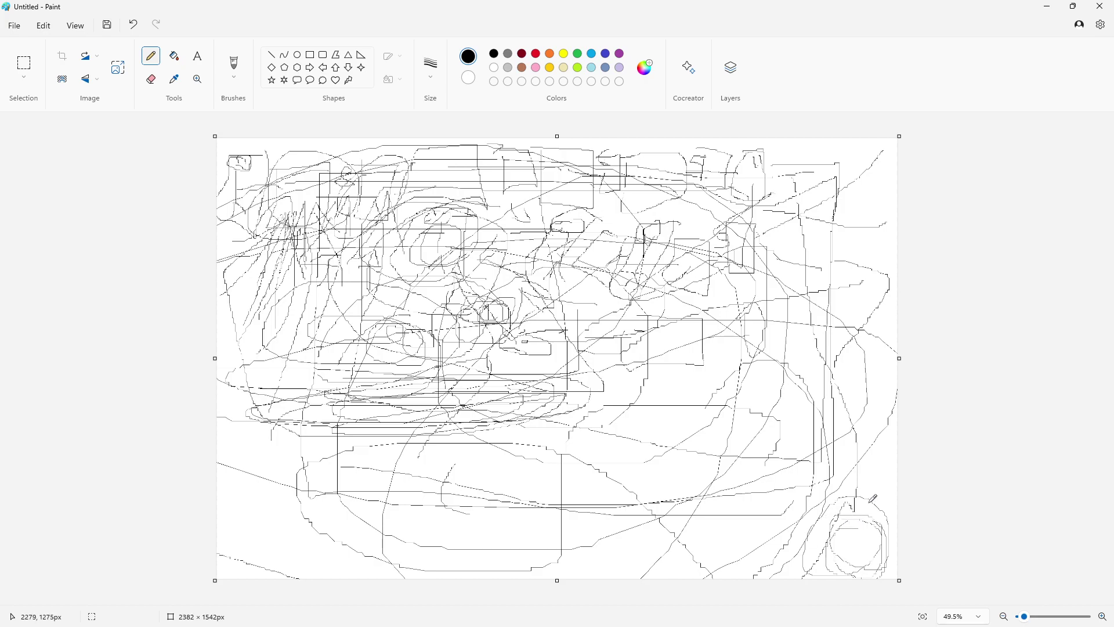
{"action": "mouse_move", "coordinate": [838, 504]}
{"action": "left_mouse_down"}
{"action": "mouse_move", "coordinate": [755, 587]}
{"action": "mouse_move", "coordinate": [932, 522]}
{"action": "mouse_move", "coordinate": [784, 554]}
{"action": "mouse_move", "coordinate": [895, 503]}
{"action": "mouse_move", "coordinate": [771, 578]}
{"action": "mouse_move", "coordinate": [805, 571]}
{"action": "mouse_move", "coordinate": [800, 589]}
{"action": "mouse_move", "coordinate": [796, 526]}
{"action": "mouse_move", "coordinate": [686, 510]}
{"action": "mouse_move", "coordinate": [837, 568]}
{"action": "mouse_move", "coordinate": [841, 458]}
{"action": "mouse_move", "coordinate": [626, 524]}
{"action": "mouse_move", "coordinate": [600, 505]}
{"action": "mouse_move", "coordinate": [602, 581]}
{"action": "mouse_move", "coordinate": [733, 532]}
{"action": "left_mouse_up"}
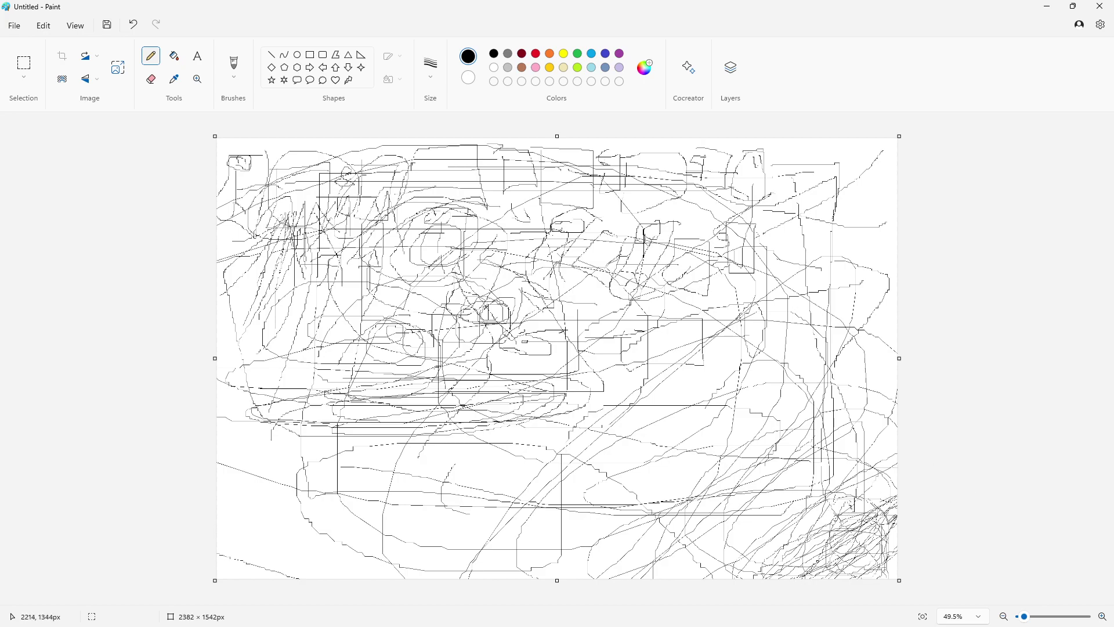
{"action": "mouse_move", "coordinate": [810, 522]}
{"action": "left_mouse_down"}
{"action": "mouse_move", "coordinate": [938, 515]}
{"action": "mouse_move", "coordinate": [754, 572]}
{"action": "mouse_move", "coordinate": [855, 564]}
{"action": "mouse_move", "coordinate": [769, 472]}
{"action": "mouse_move", "coordinate": [930, 480]}
{"action": "mouse_move", "coordinate": [925, 505]}
{"action": "mouse_move", "coordinate": [824, 522]}
{"action": "mouse_move", "coordinate": [801, 538]}
{"action": "mouse_move", "coordinate": [865, 496]}
{"action": "mouse_move", "coordinate": [773, 554]}
{"action": "left_mouse_up"}
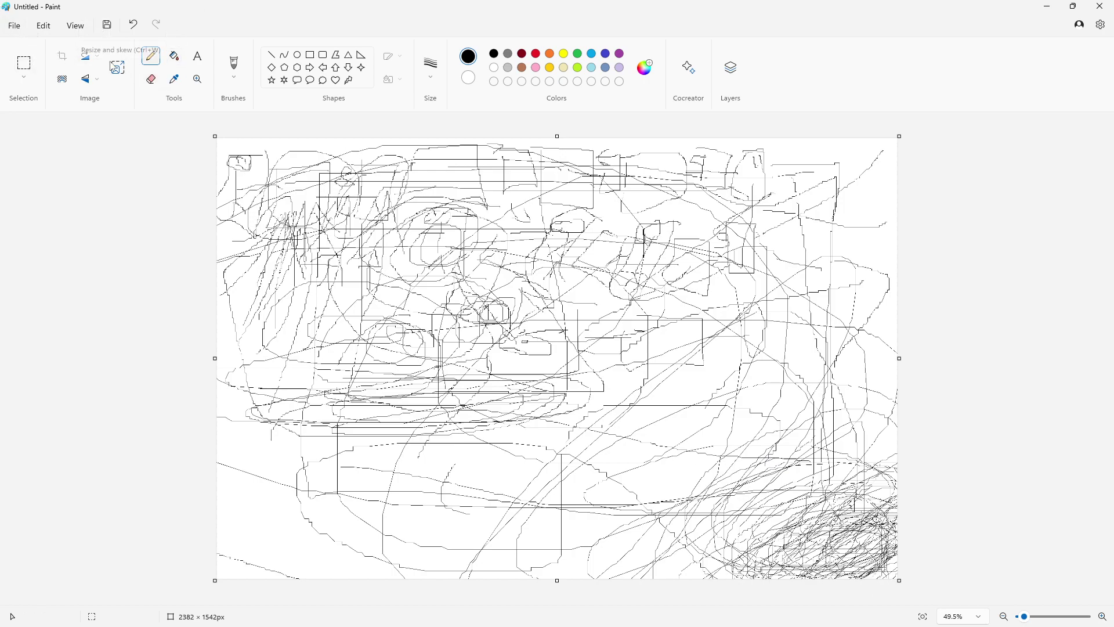
Frame the scribbled lower-right corner with a rectangle of about 613 × 513 px.
{"action": "left_click", "coordinate": [310, 55]}
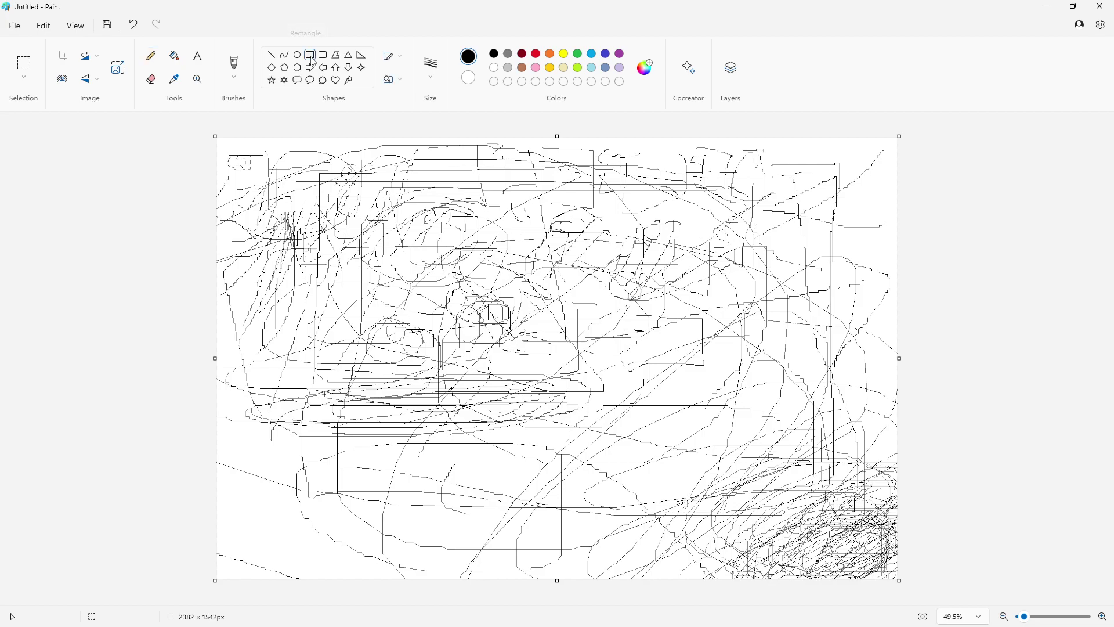
{"action": "left_click_drag", "start_coordinate": [709, 424], "coordinate": [884, 572]}
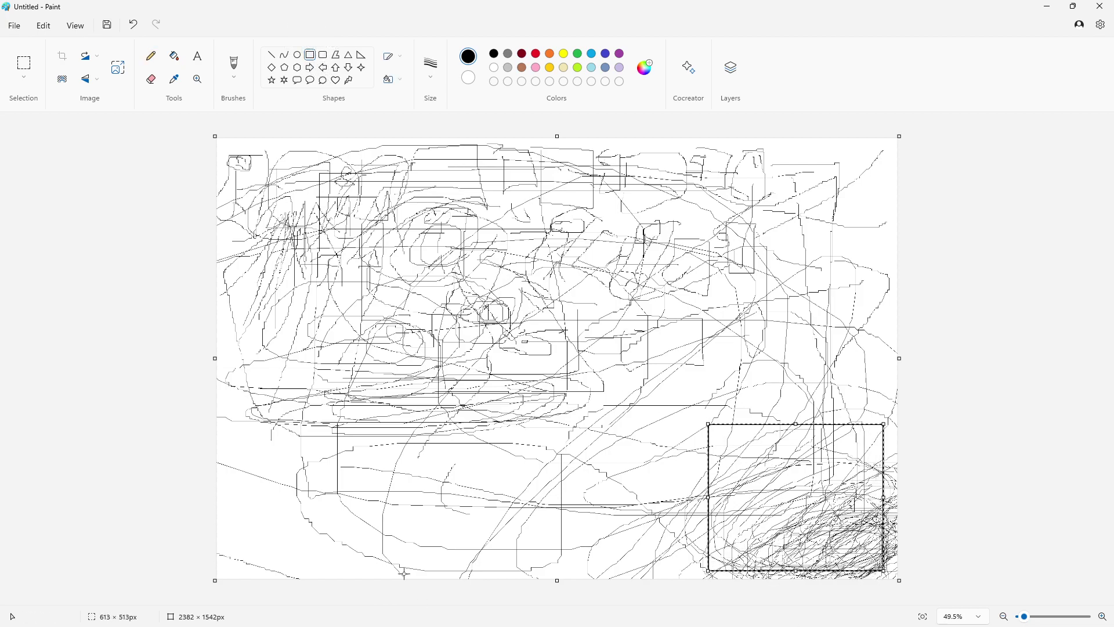
{"action": "left_click", "coordinate": [996, 408]}
Fill the framed corner and the area just outside its edges with more dense pencil scribbles.
{"action": "left_click", "coordinate": [151, 56]}
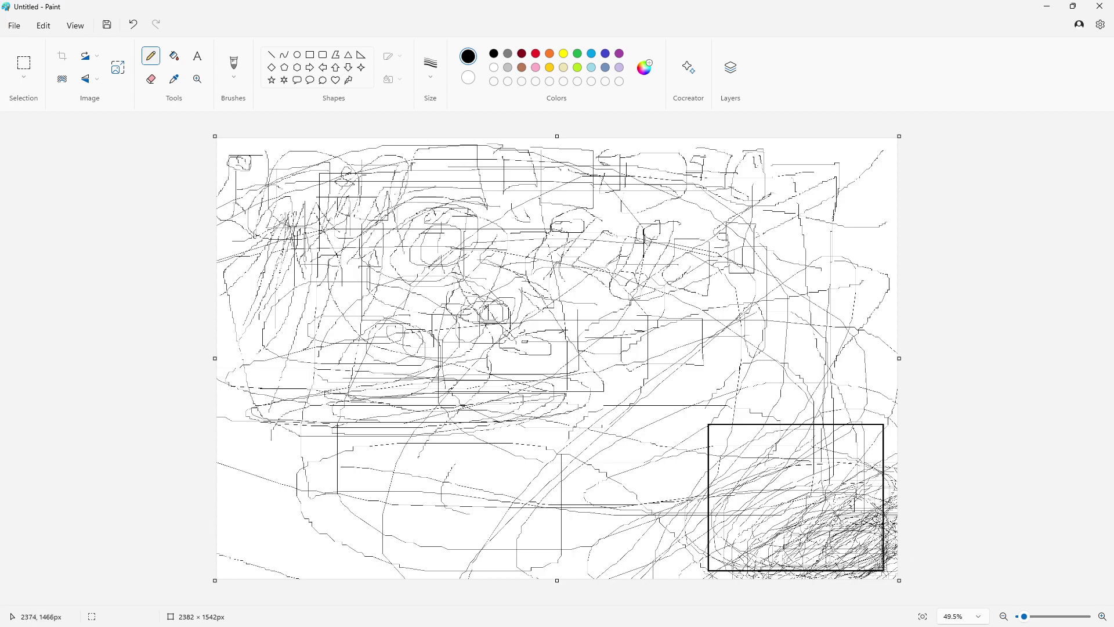
{"action": "left_click_drag", "start_coordinate": [766, 568], "coordinate": [791, 597]}
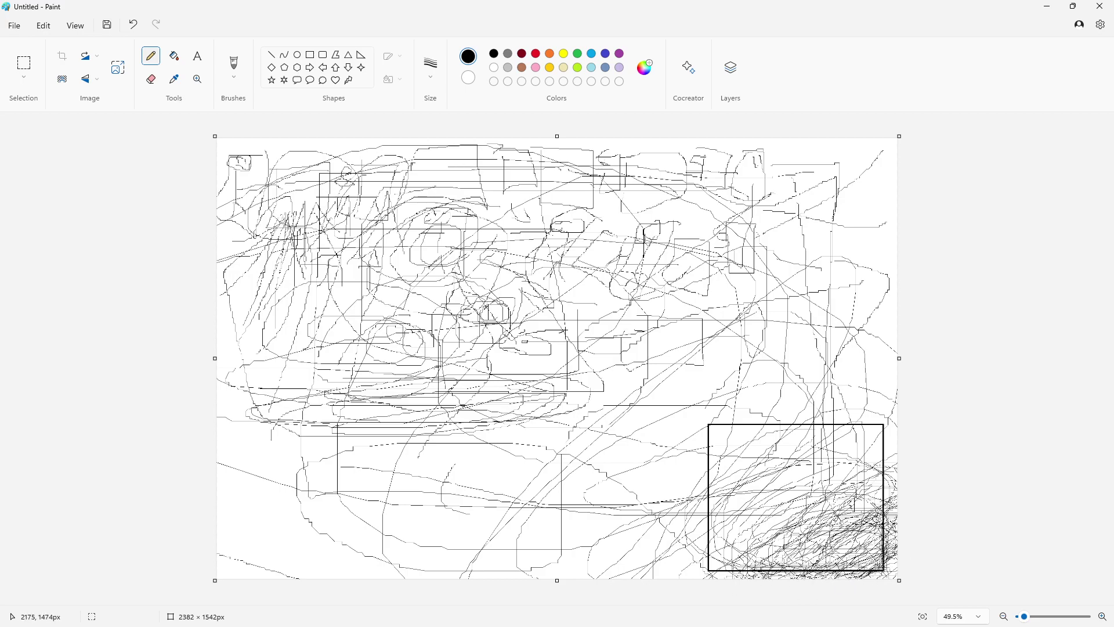
{"action": "mouse_move", "coordinate": [912, 492]}
{"action": "left_mouse_down"}
{"action": "mouse_move", "coordinate": [839, 539]}
{"action": "mouse_move", "coordinate": [911, 496]}
{"action": "mouse_move", "coordinate": [870, 487]}
{"action": "mouse_move", "coordinate": [892, 467]}
{"action": "left_mouse_up"}
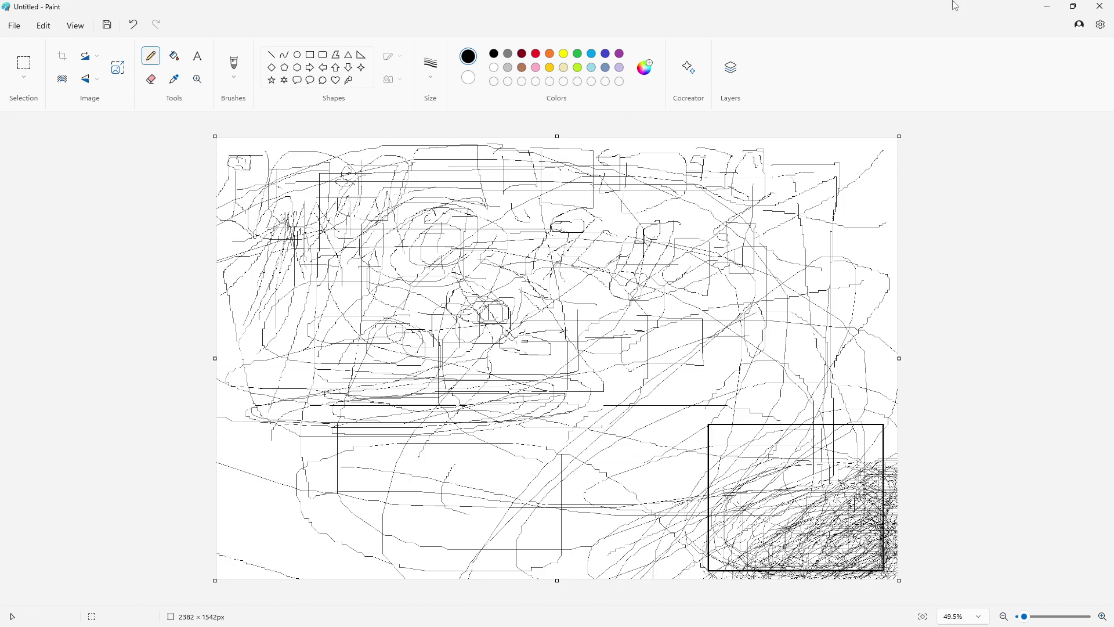
Close the drawing without saving the changes.
{"action": "left_click", "coordinate": [1100, 6]}
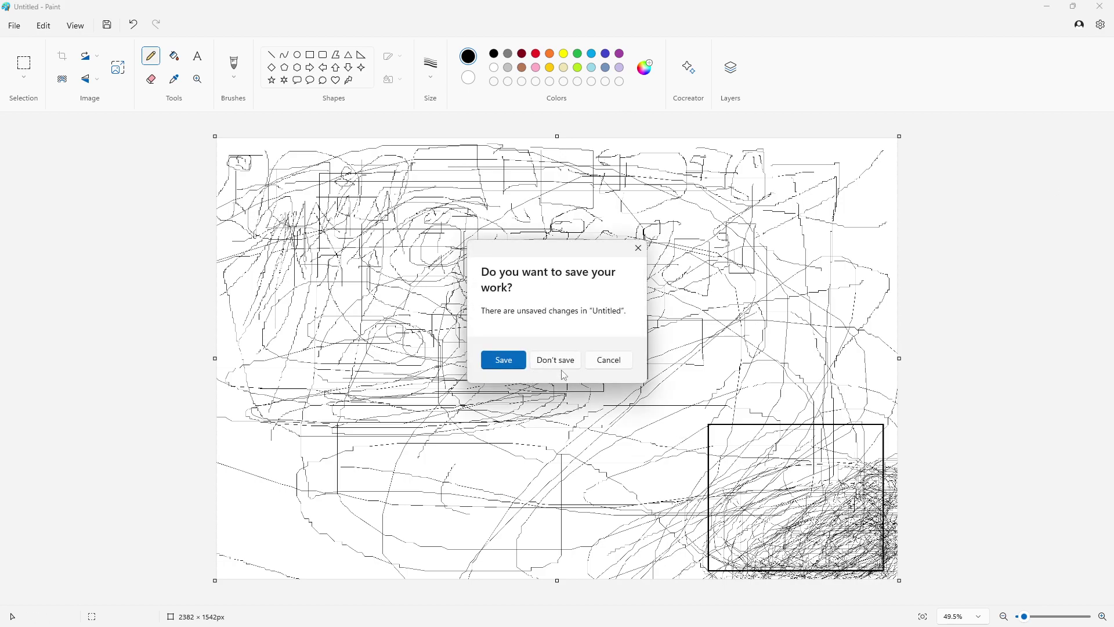
{"action": "left_click", "coordinate": [557, 362]}
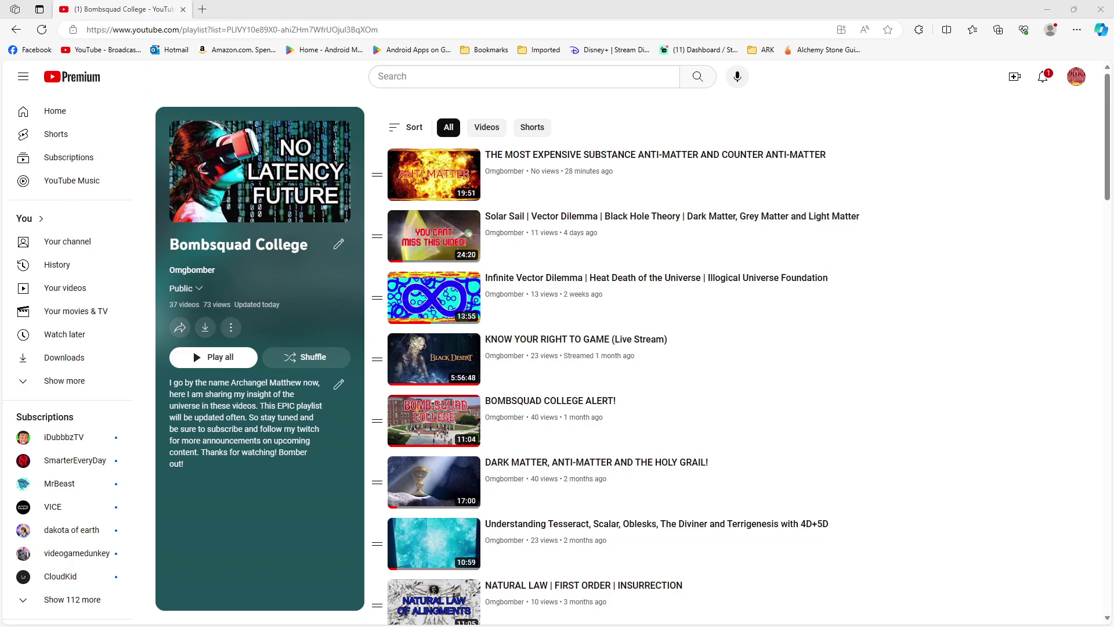